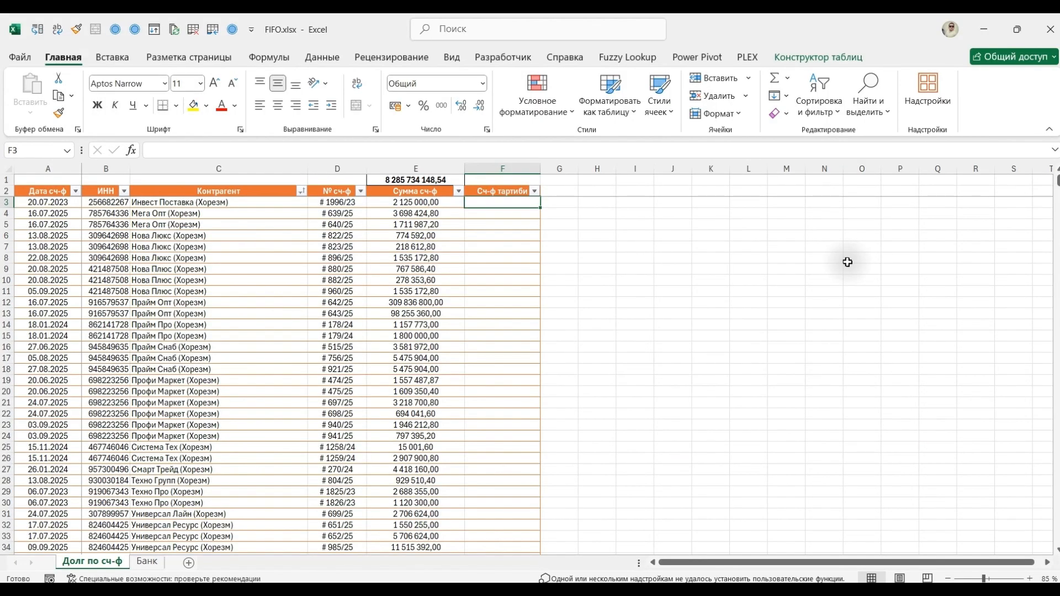
Examine how the invoice numbers in the № сч-ф column are structured, including the number between the # prefix and the slash.
key(Left)
key(Left)
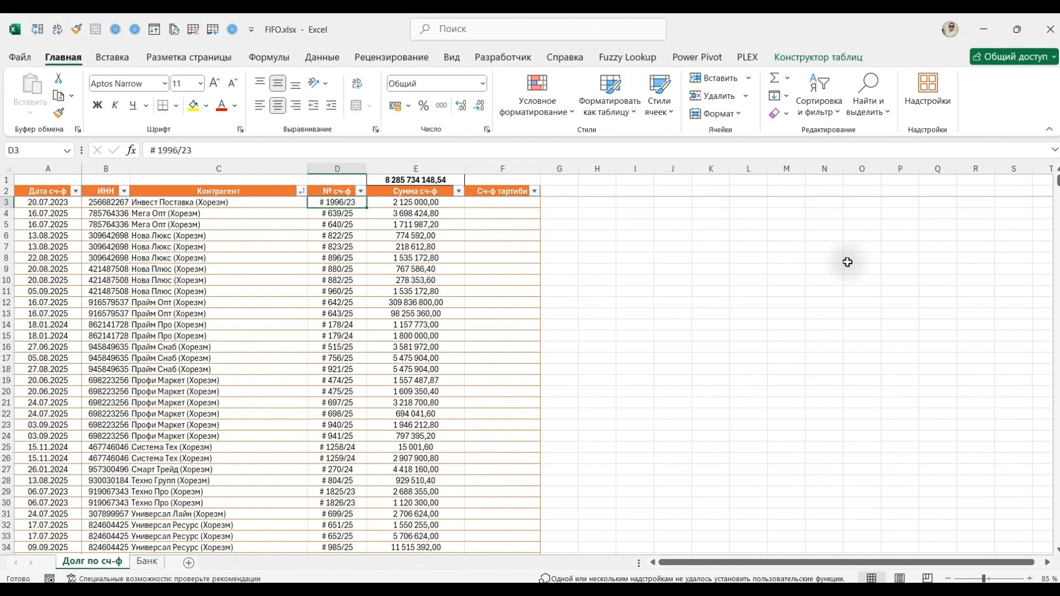
key(Down)
key(Down)
key(Down)
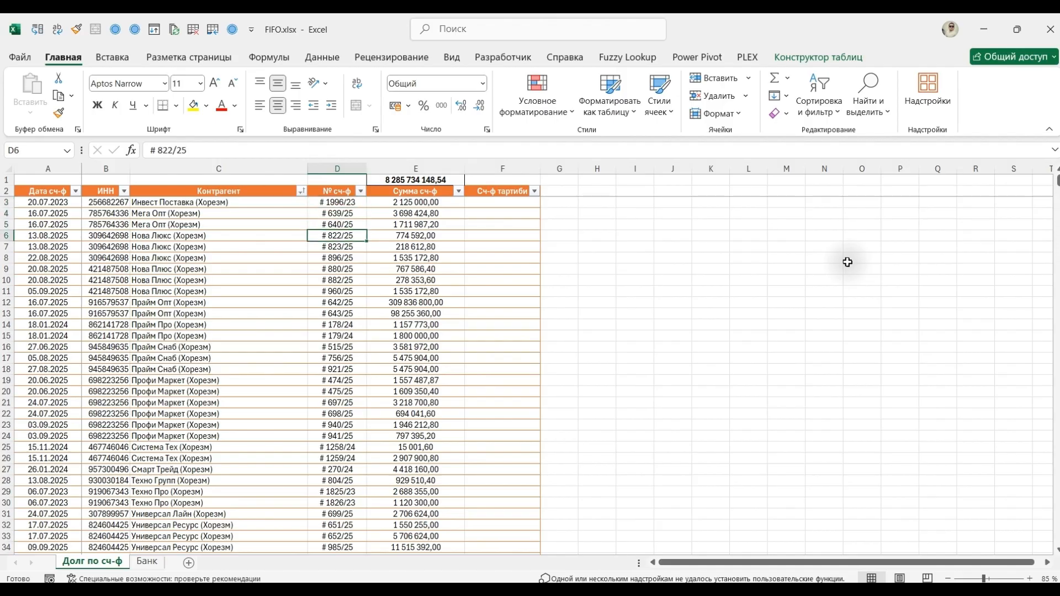
key(Up)
key(Up)
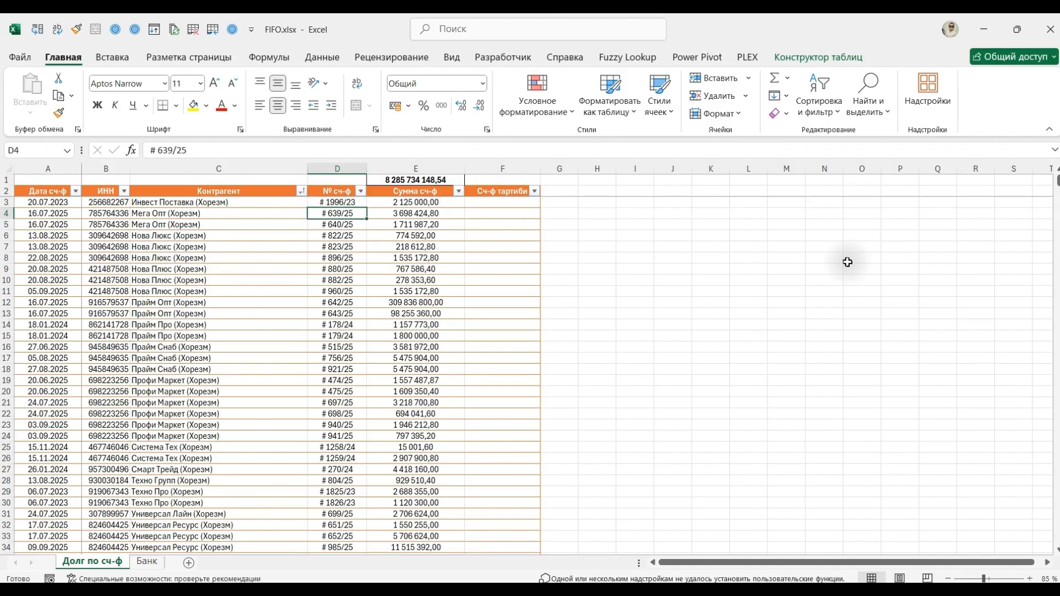
key(Up)
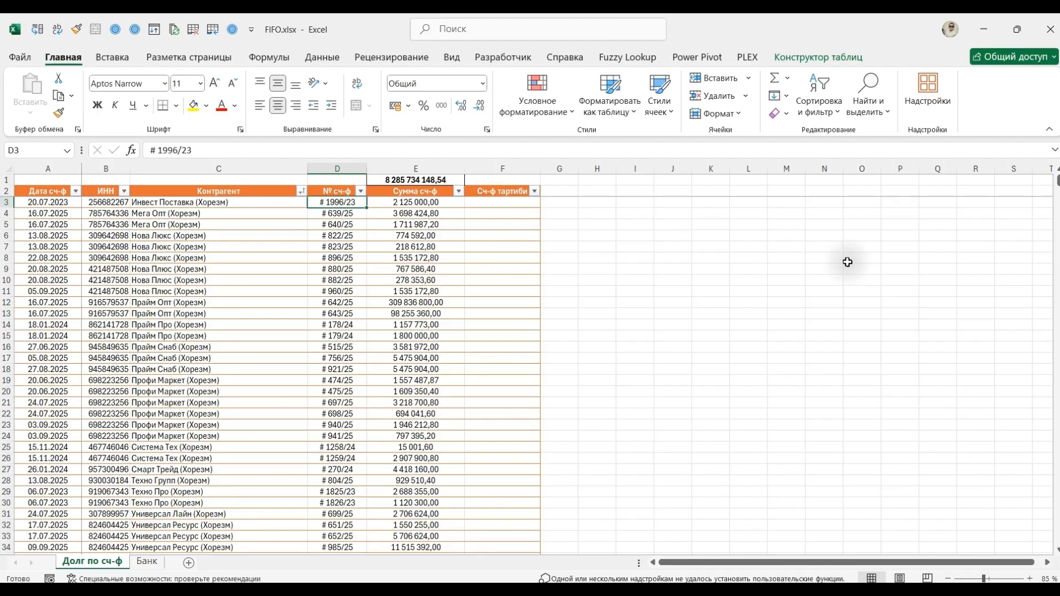
key(Down)
key(Down)
key(Down)
key(Down)
key(Down)
key(Down)
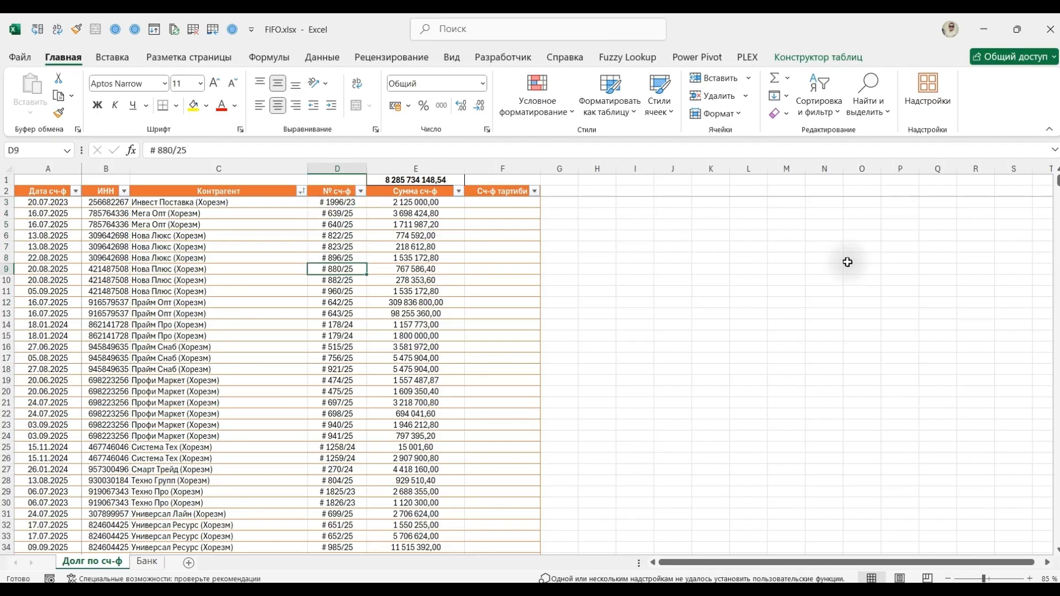
key(Up)
key(Up)
key(Up)
key(Up)
key(Up)
key(Up)
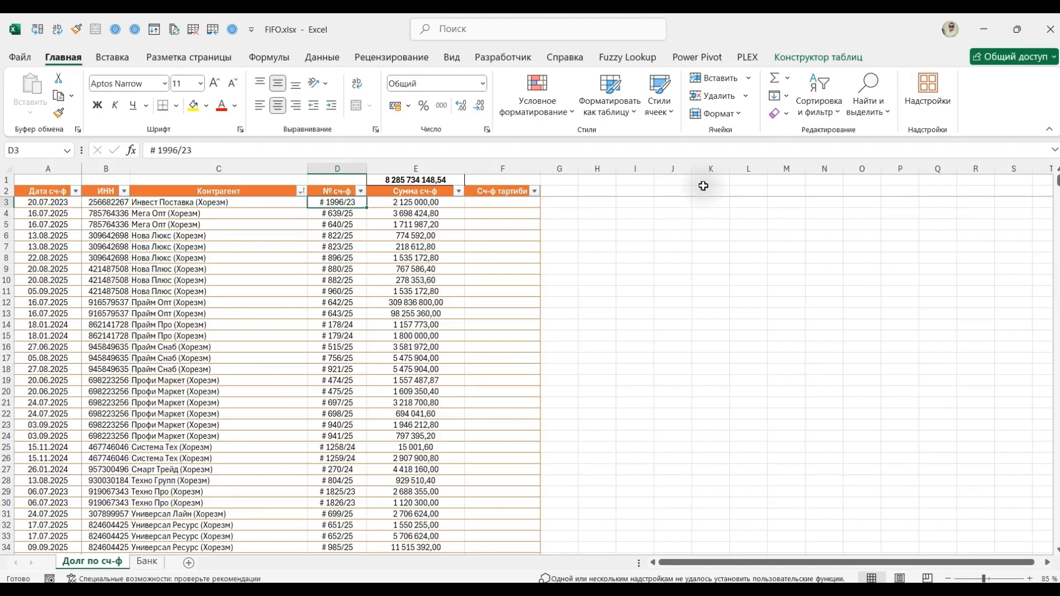
double_click(167, 150)
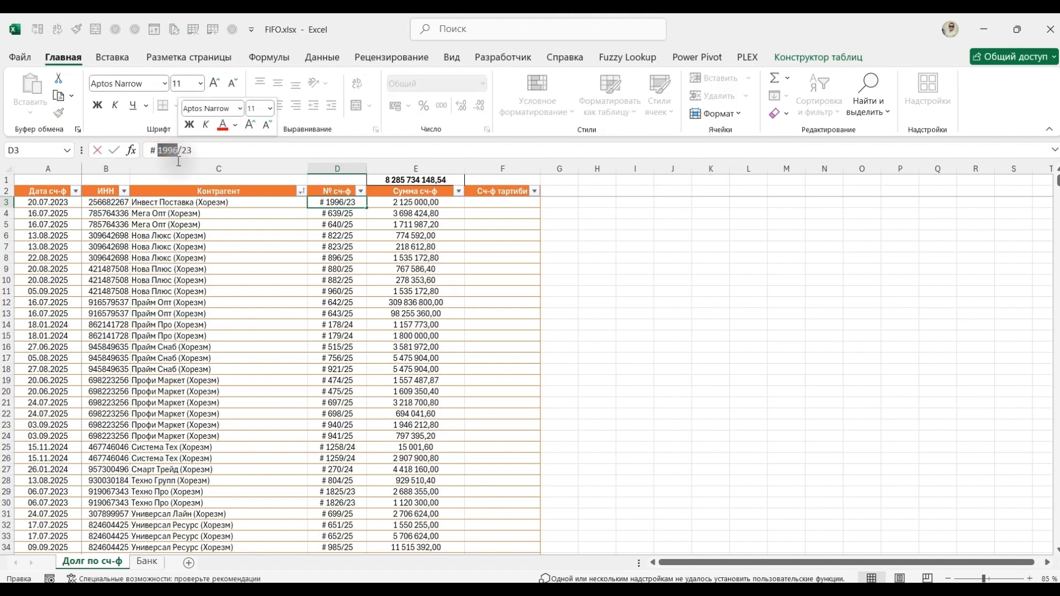
Enter =ТЕКСТДО([@[№ сч-ф]];"/") in F3 to fill the Сч-ф тартиби column with the text before the slash.
click(504, 202)
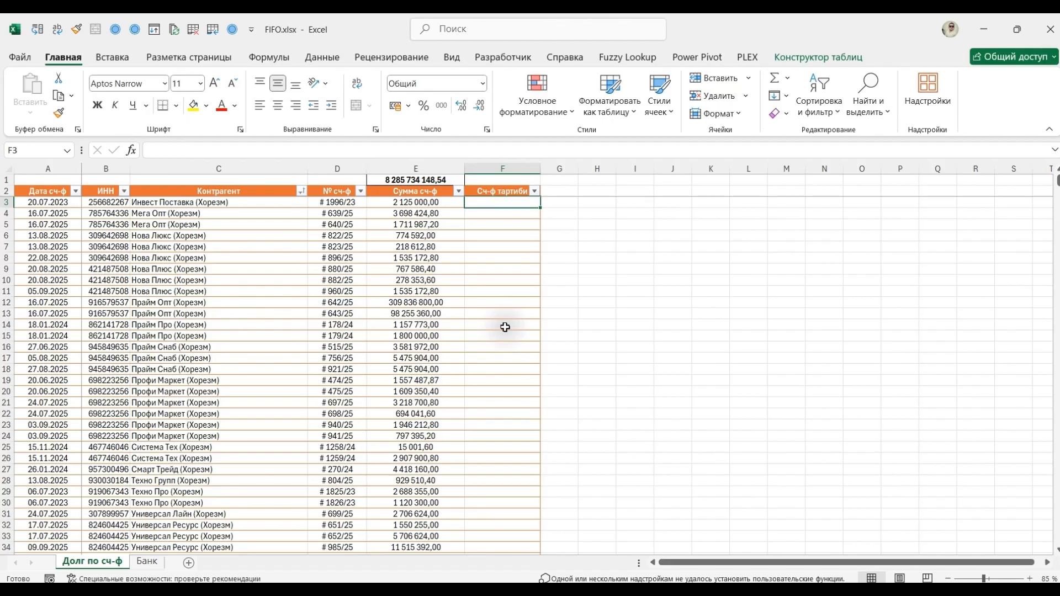
text(=)
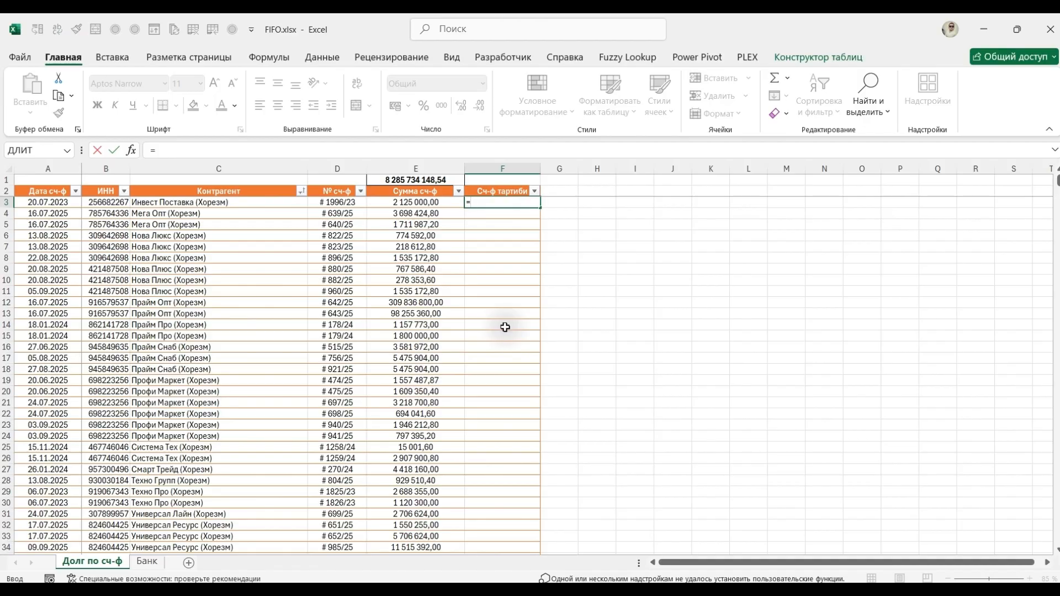
text(текс)
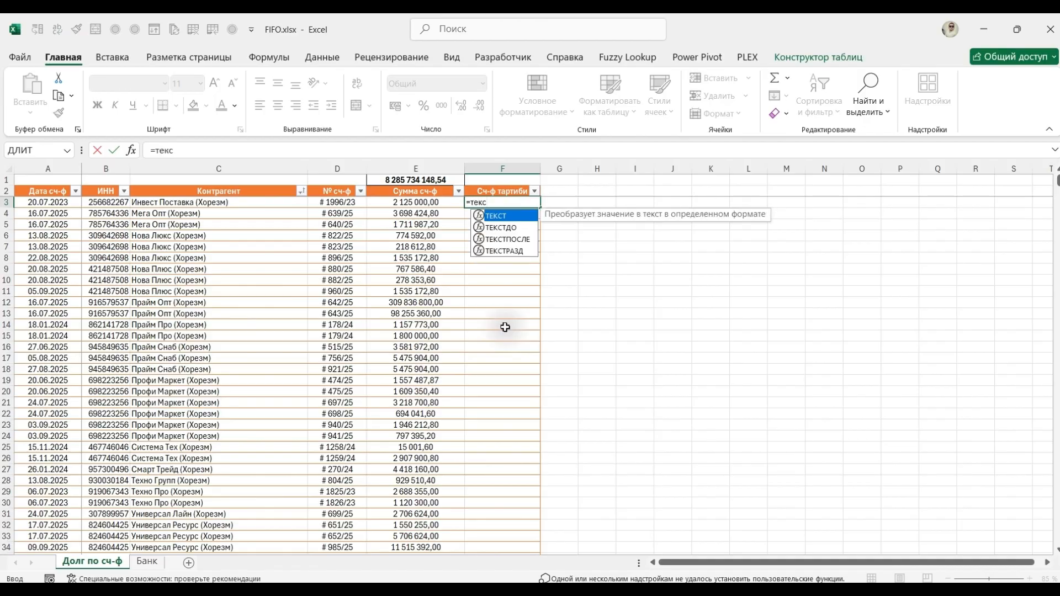
key(Down)
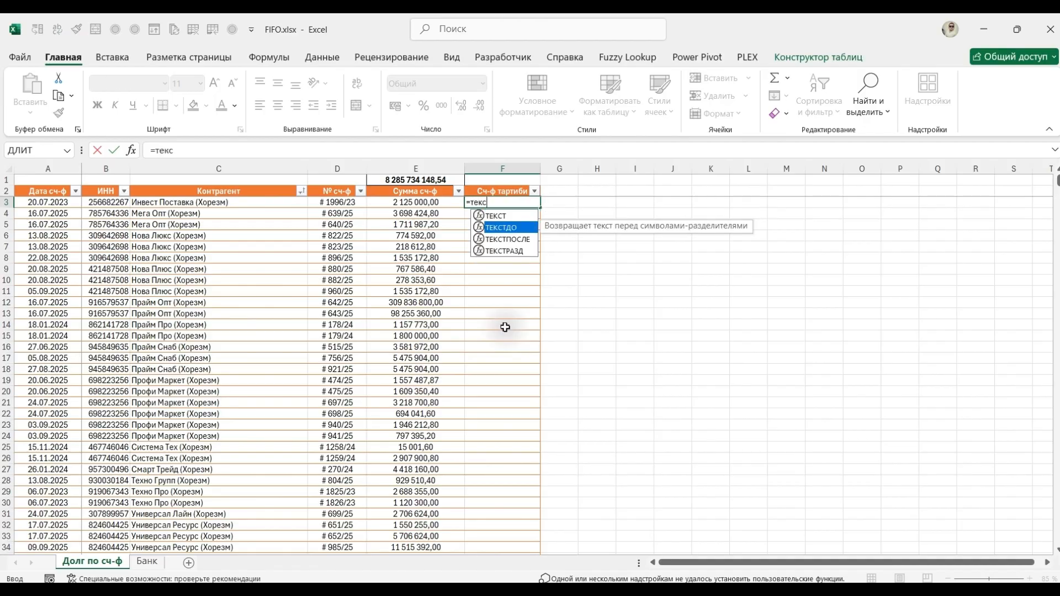
key(Down)
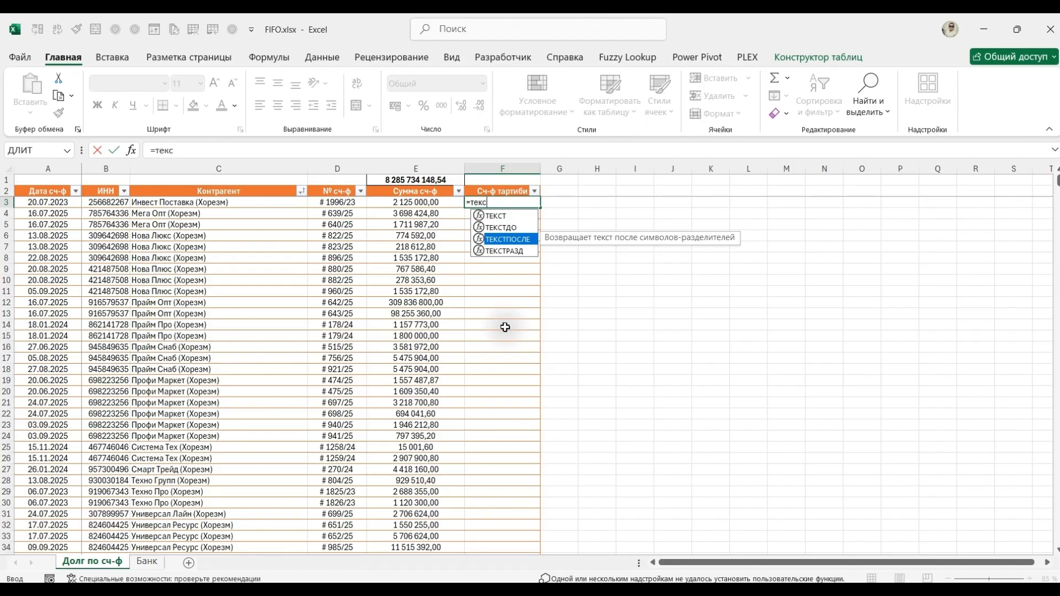
key(Up)
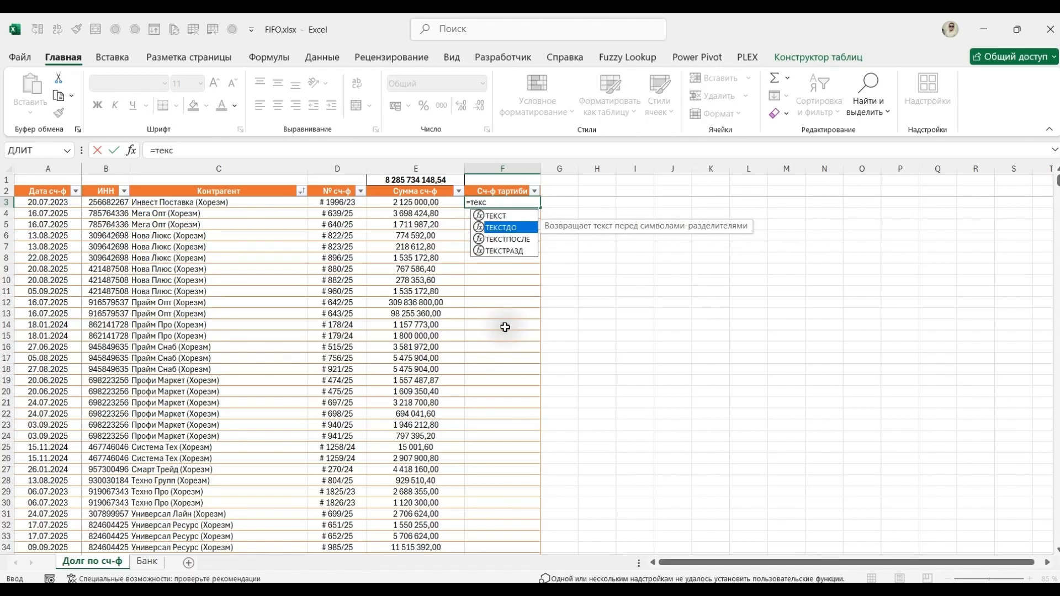
key(Tab)
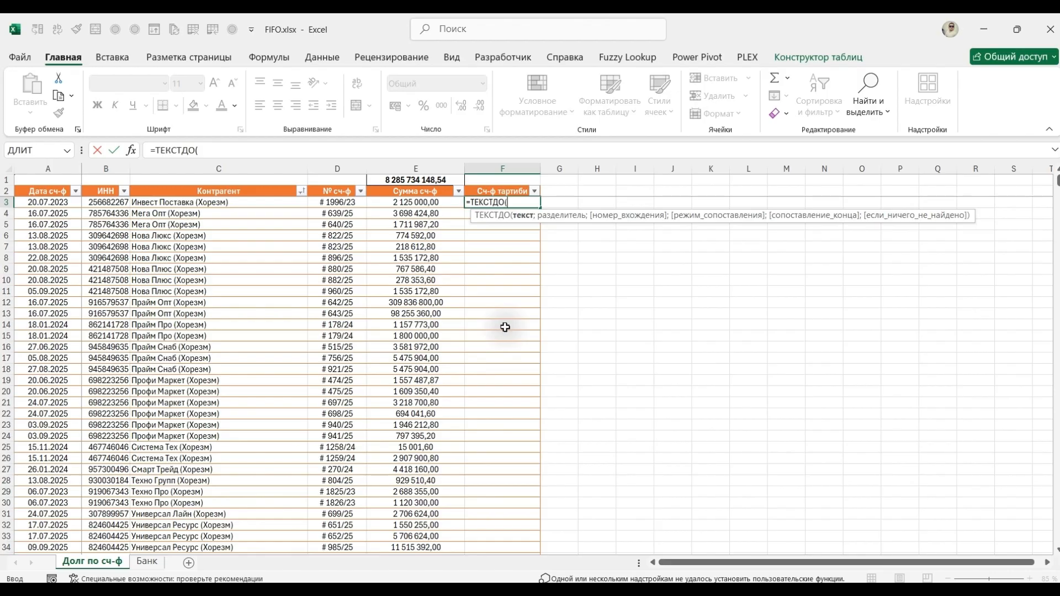
key(Left)
key(Left)
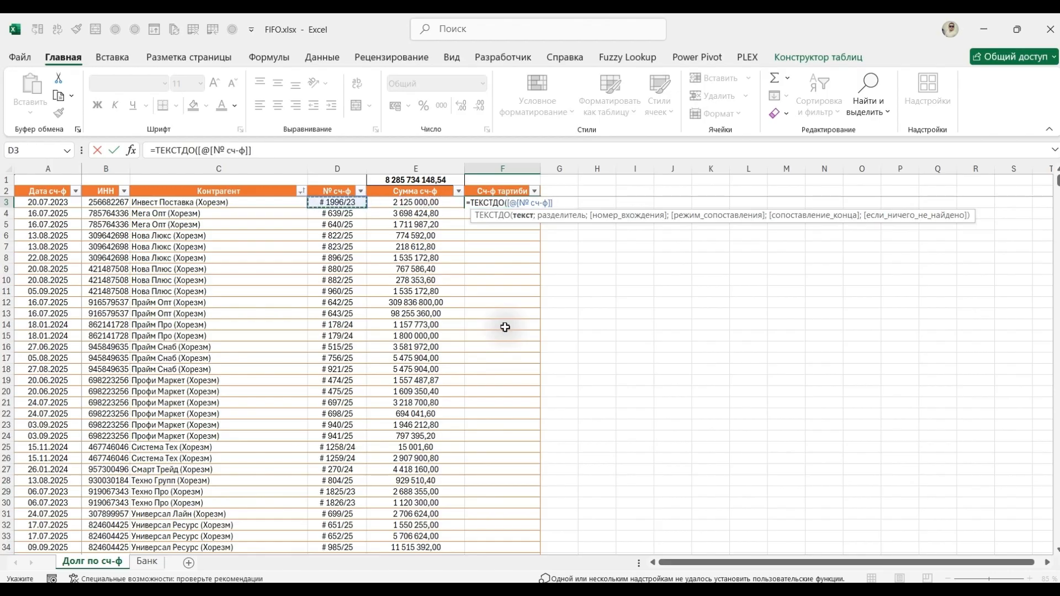
text(;)
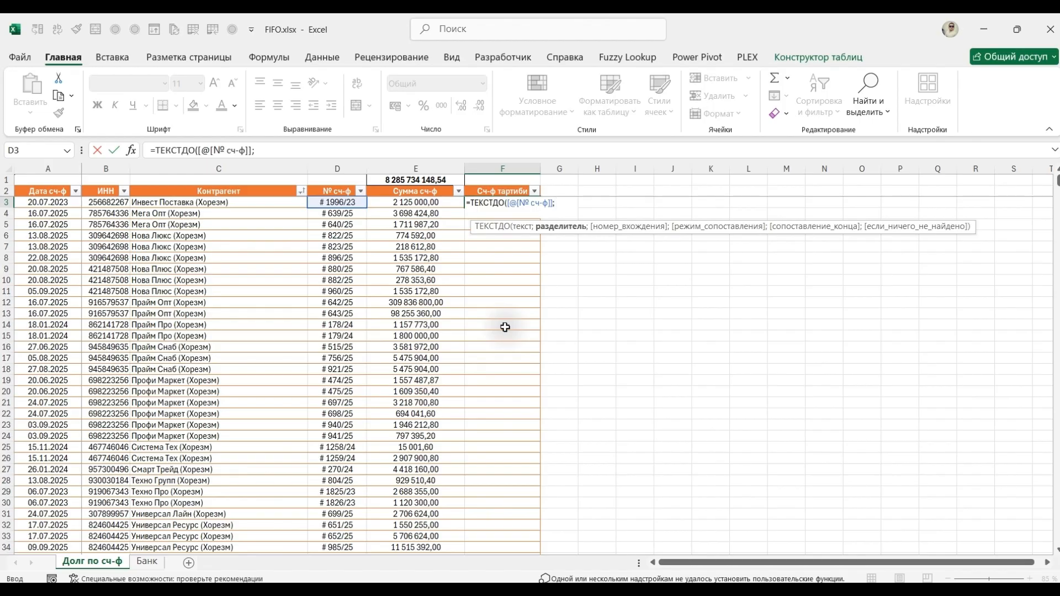
text("/"))
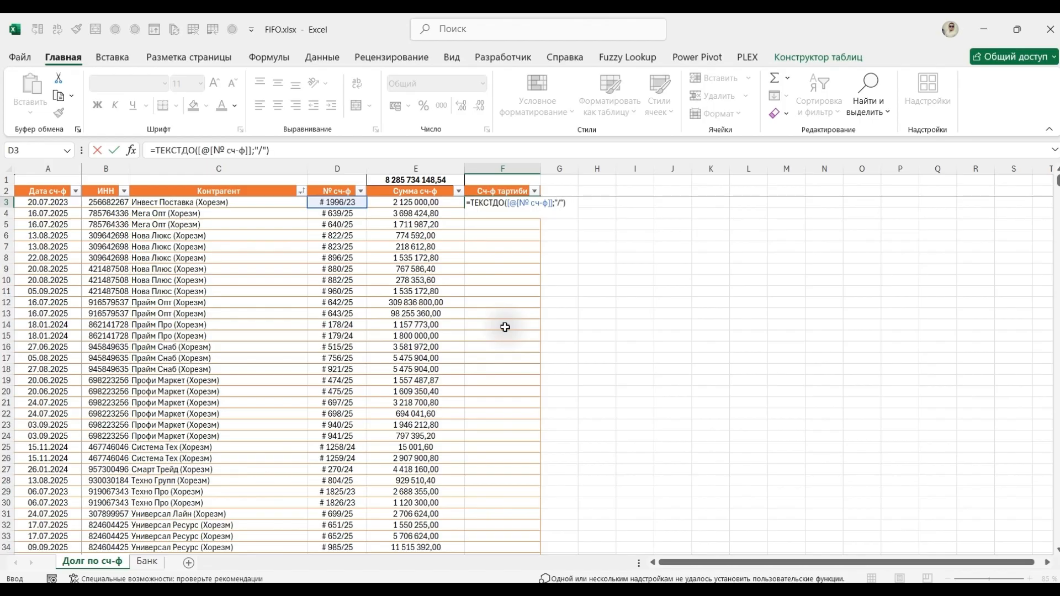
key(ctrl+Return)
Enter =ТЕКСТПОСЛЕ([@[№ сч-ф]];" ") in G3 to extract the text after the space into a new table column.
key(Right)
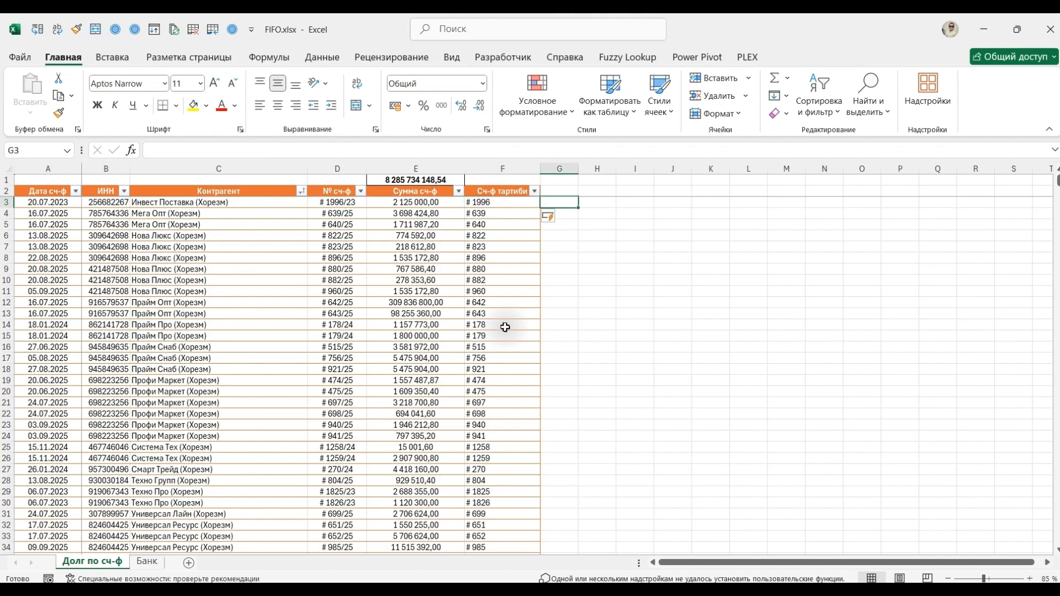
text(=тек)
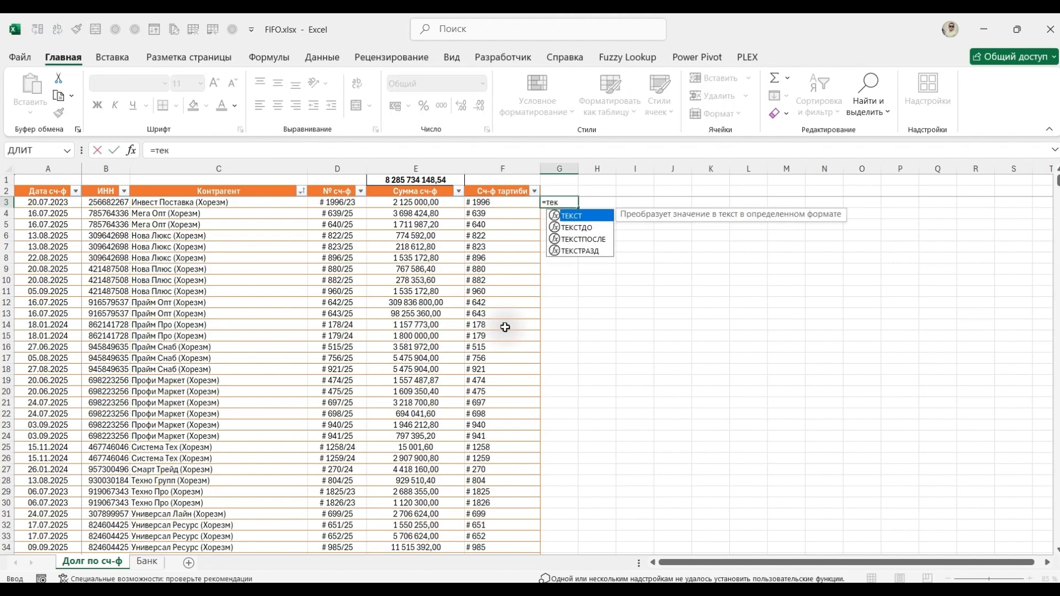
text(ст)
key(Down)
key(Down)
key(Tab)
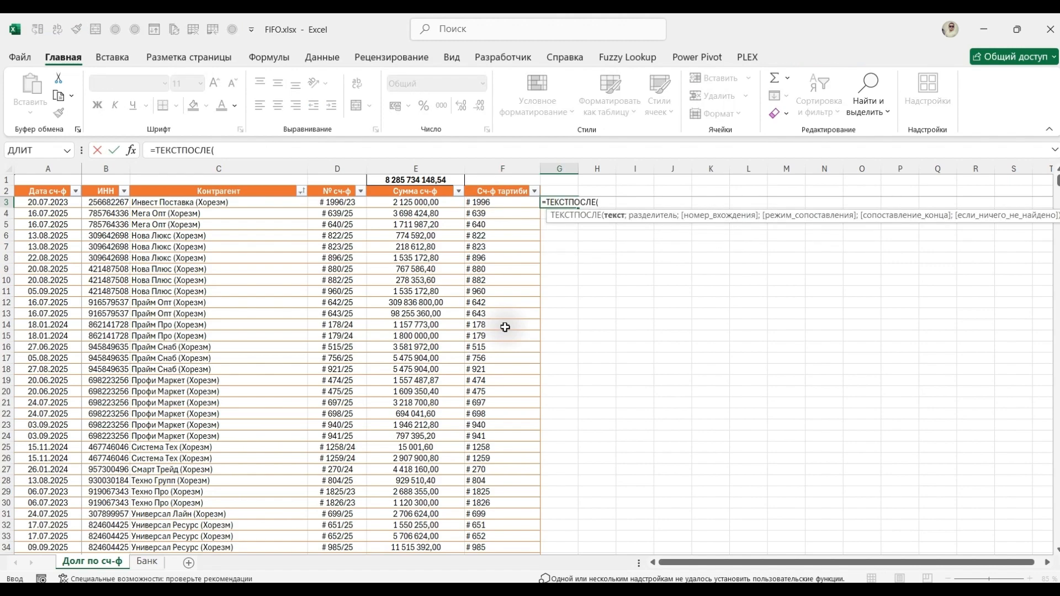
key(Left)
key(Left)
key(Left)
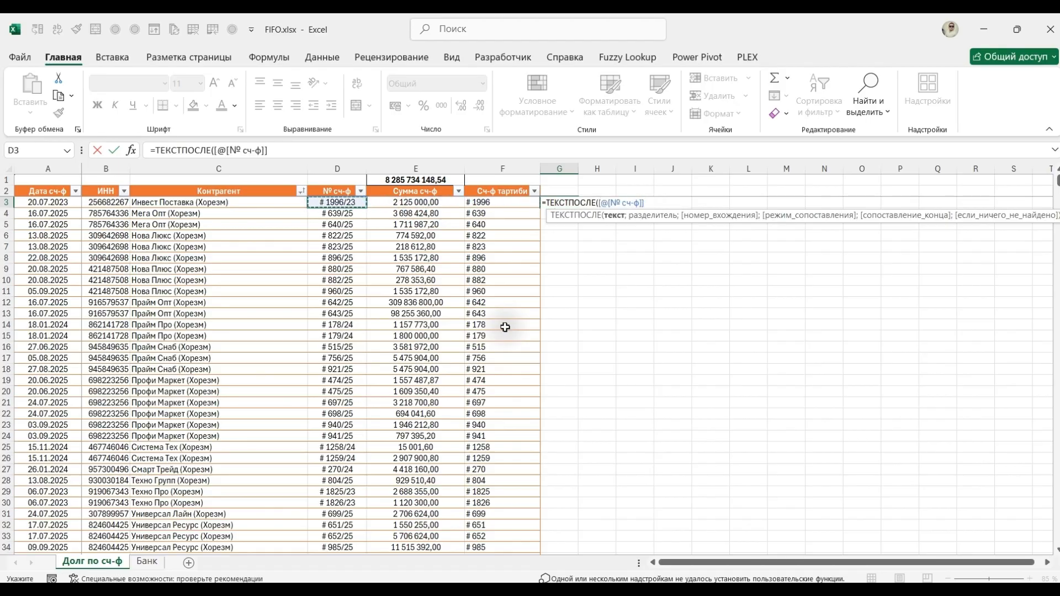
text(;" ";)
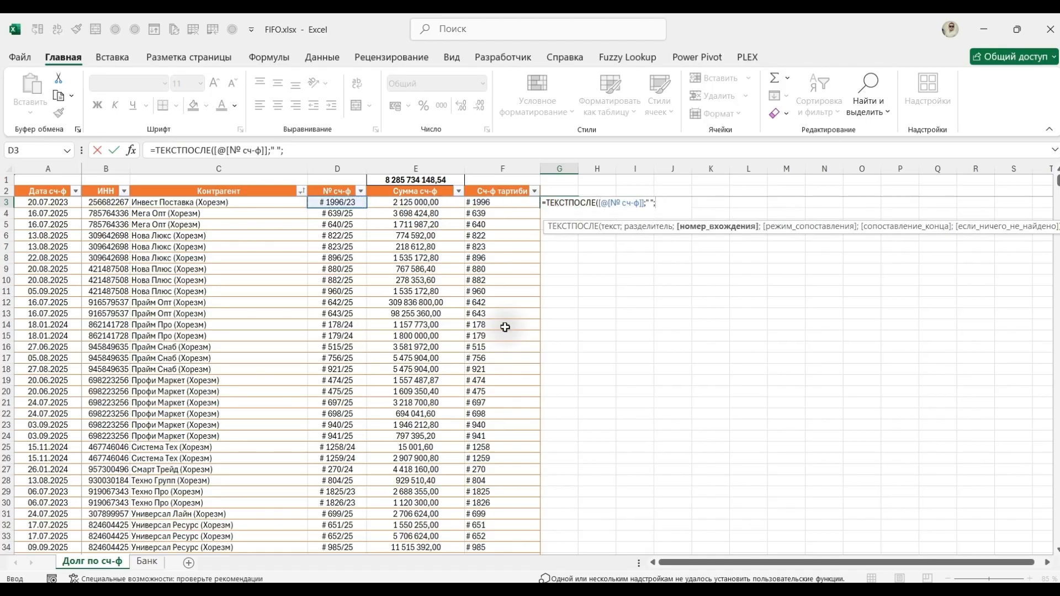
key(BackSpace)
text())
key(Return)
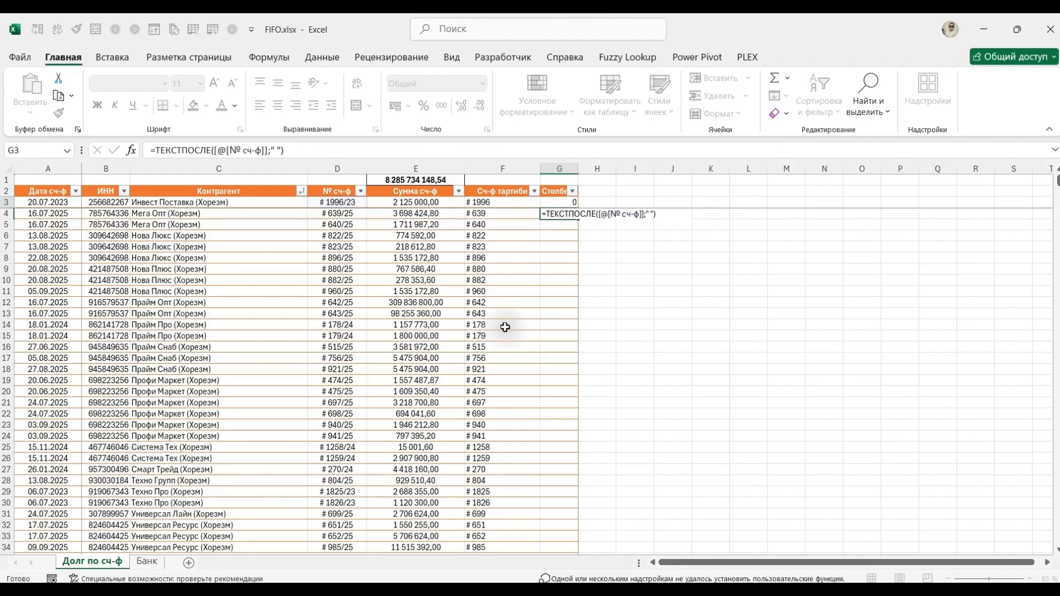
key(Up)
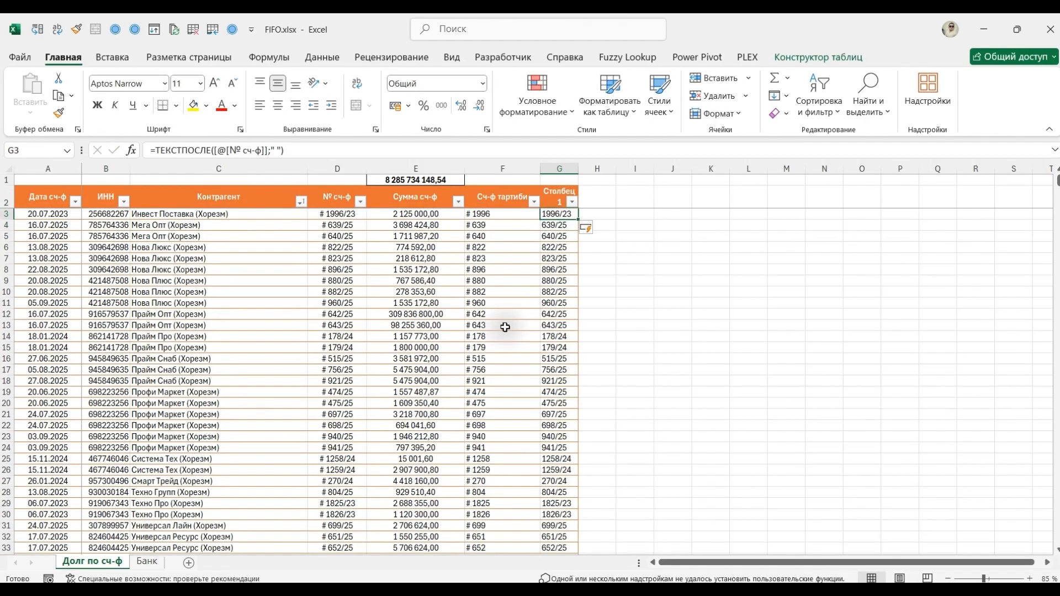
Begin a ТЕКСТДО formula in H3 with ТЕКСТПОСЛЕ([@[№ сч-ф]];" ") nested as its text argument.
key(Right)
text(=те)
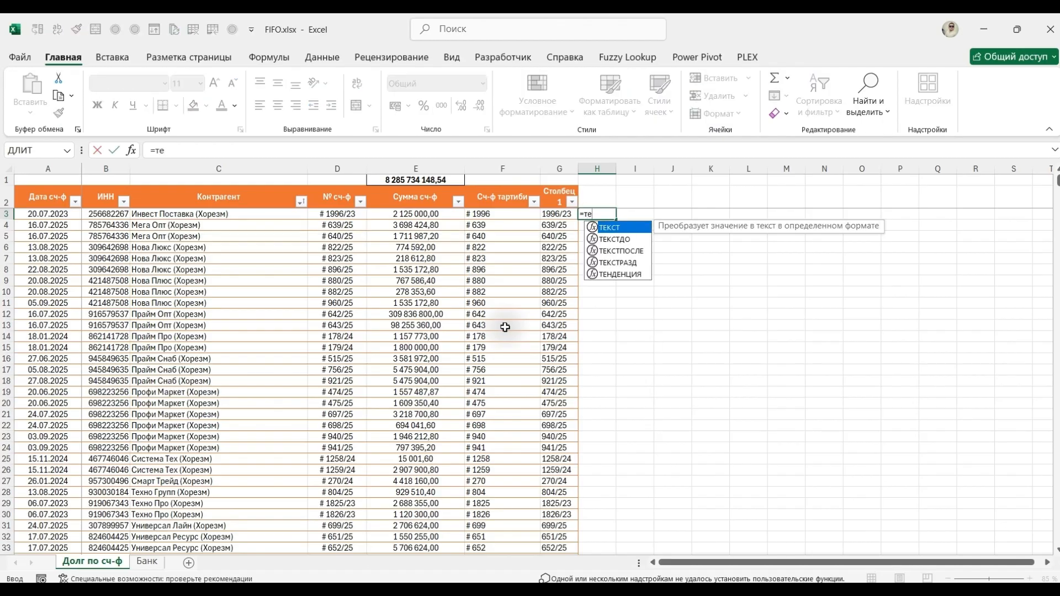
key(Down)
key(Tab)
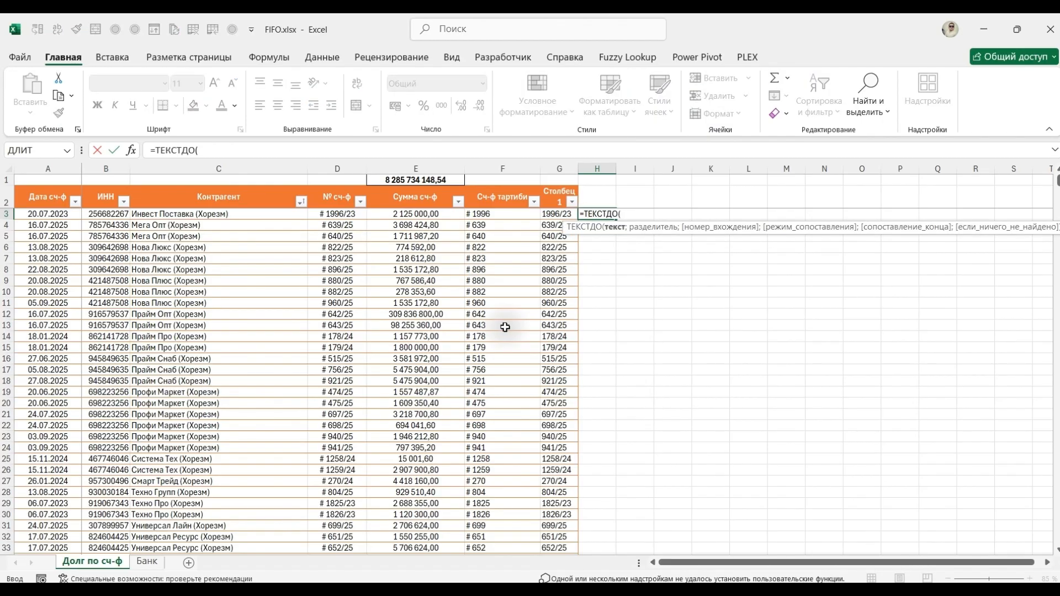
text(тек)
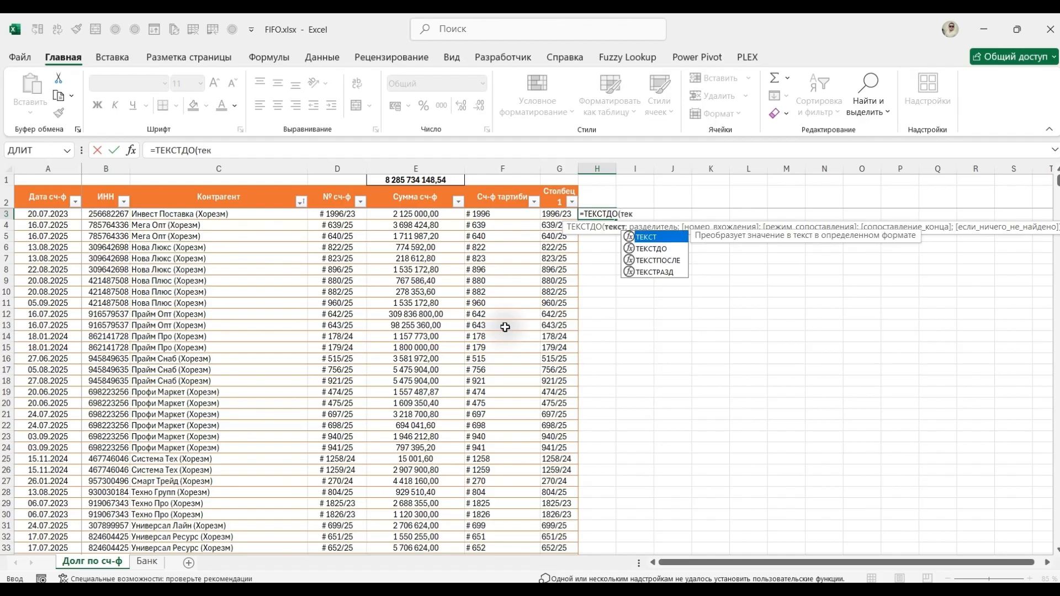
key(Down)
key(Down)
key(Tab)
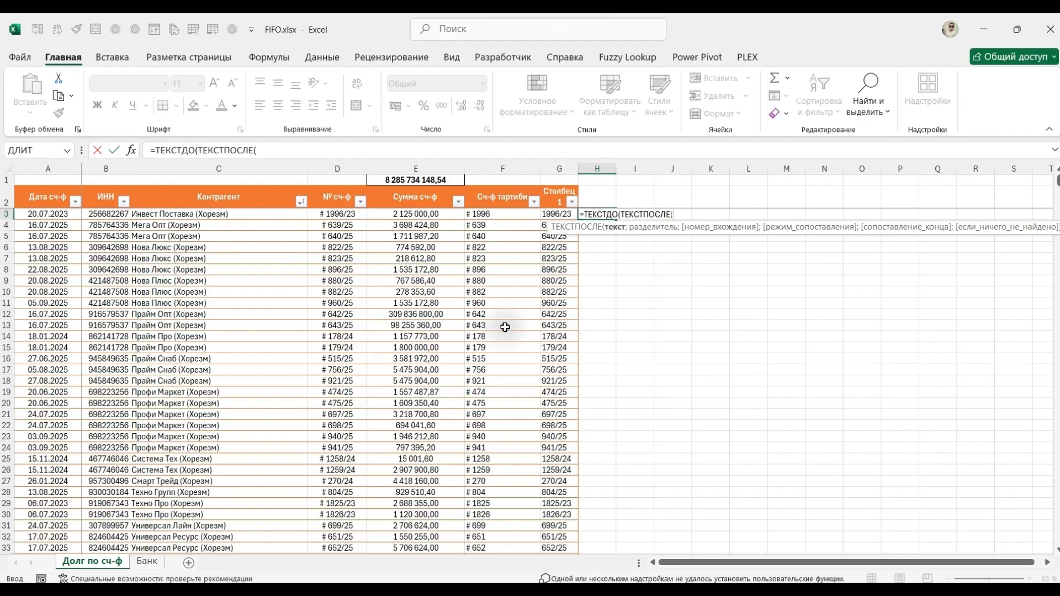
key(Left)
key(Left)
key(Left)
key(Left)
text(;")
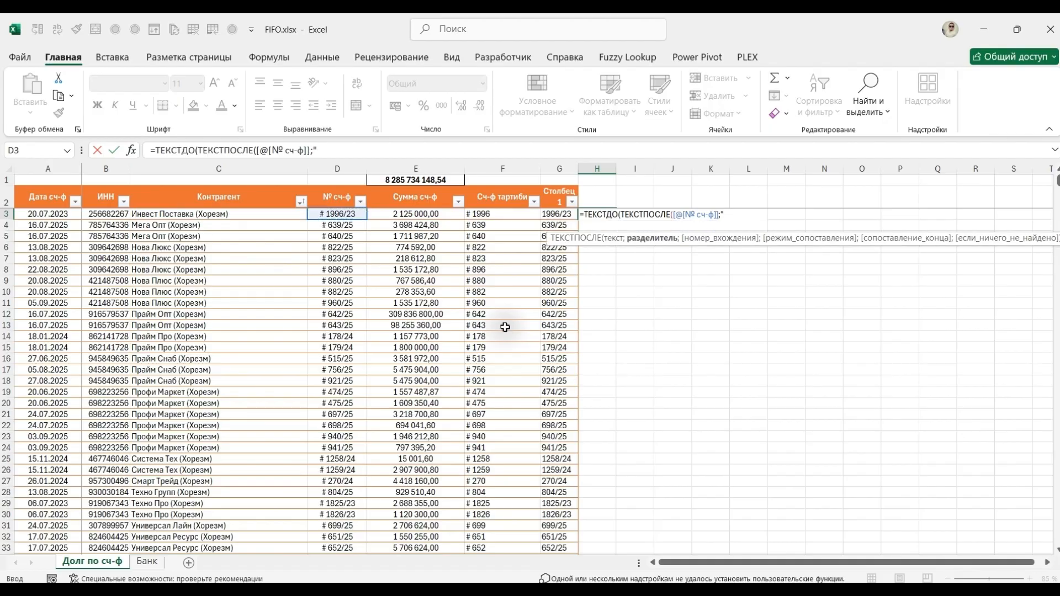
text( ";)
key(BackSpace)
text())
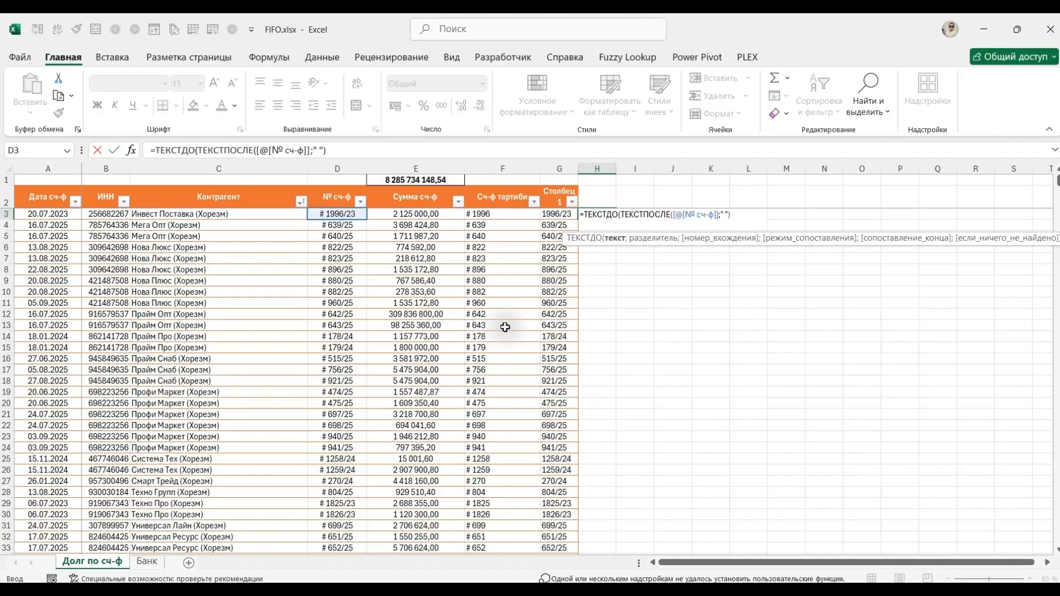
text(;"/)
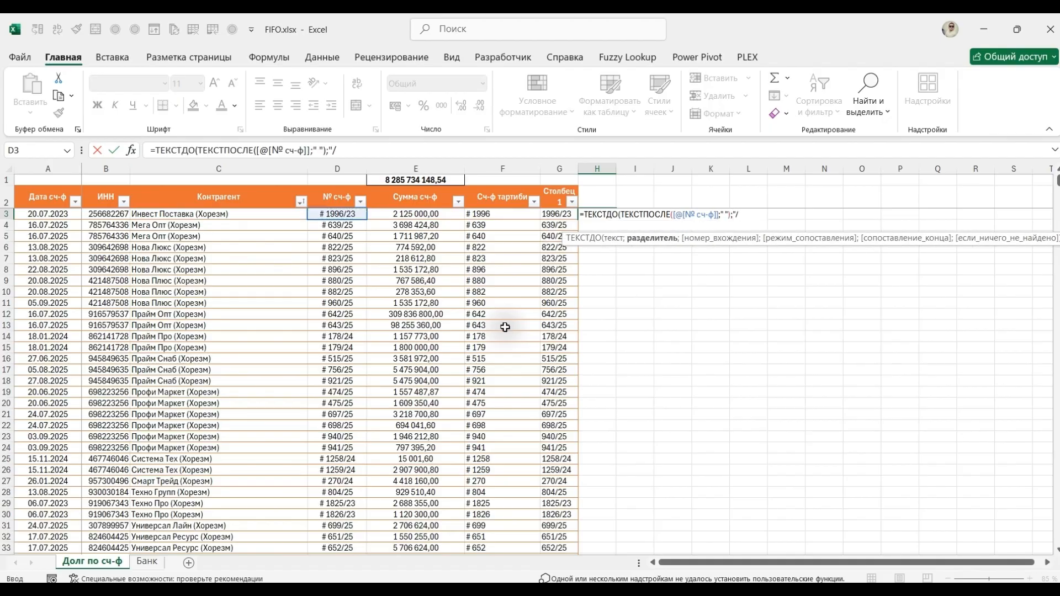
text("()
Complete the nested H3 formula with "/" as the ТЕКСТДО delimiter and fill it down the new column.
key(BackSpace)
text())
key(Return)
key(Up)
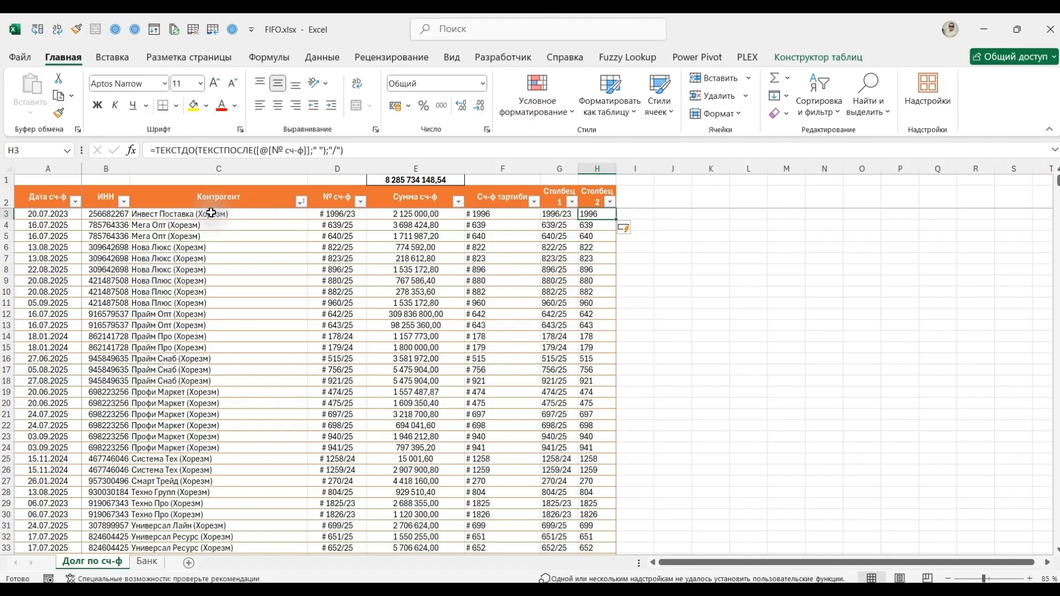
Wrap the H3 formula in ЗНАЧЕН so the extracted invoice sequence becomes a number throughout the column.
key(F2)
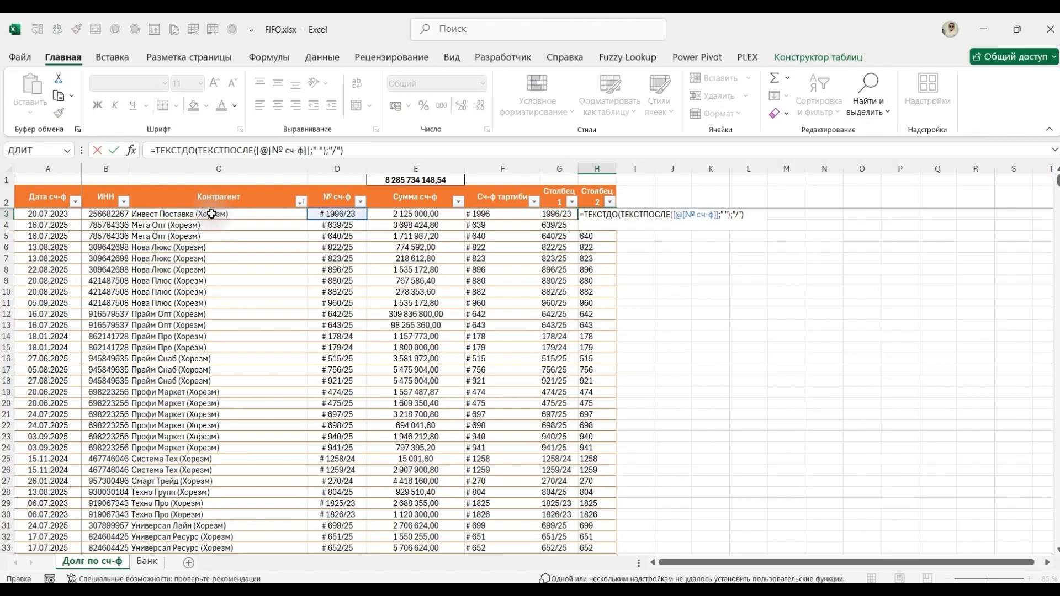
text(ЗНАЧЕН()
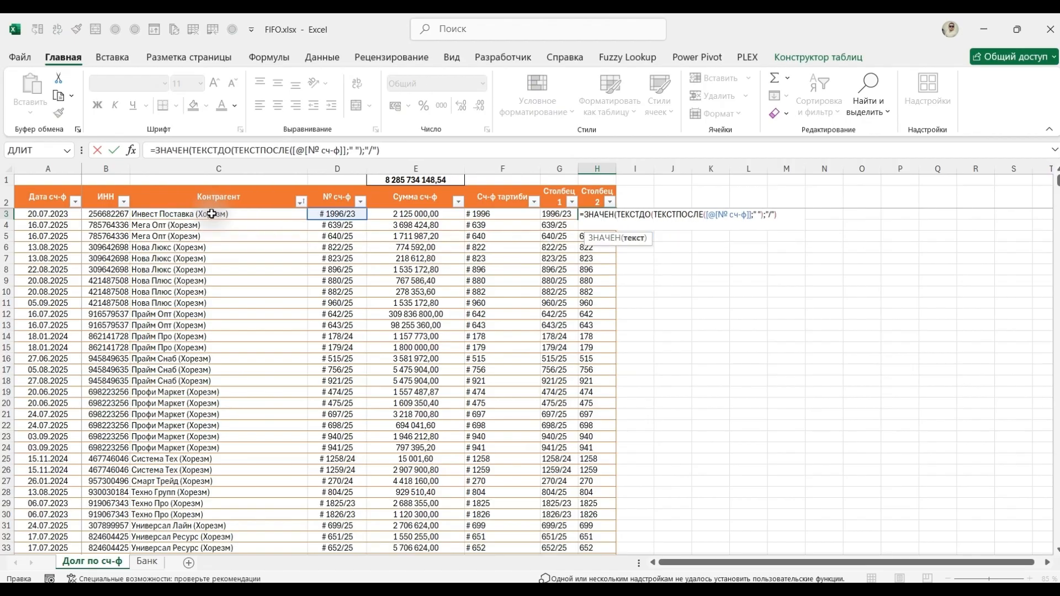
text())
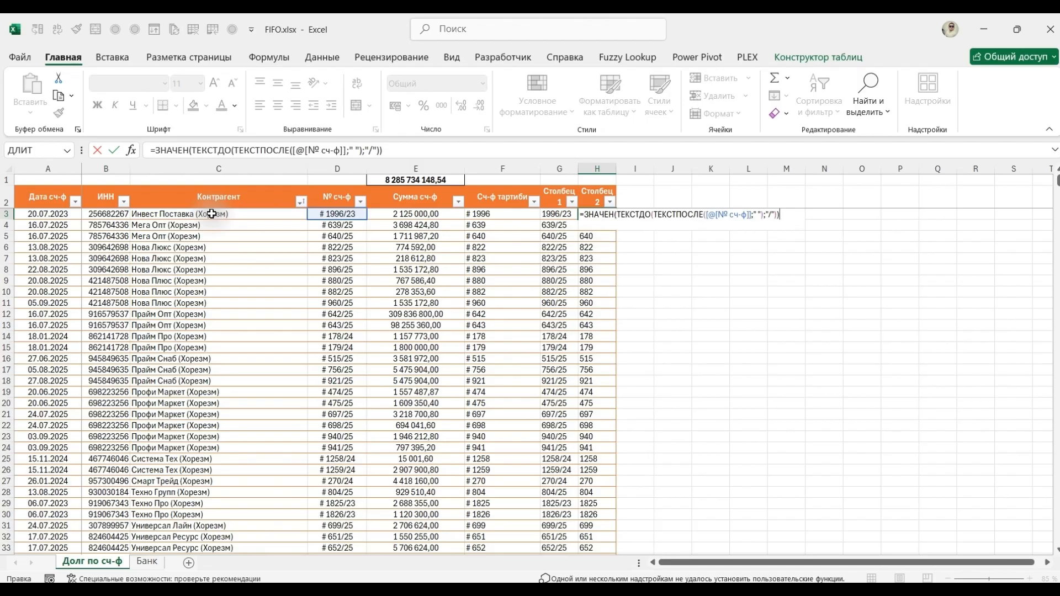
key(ctrl+Return)
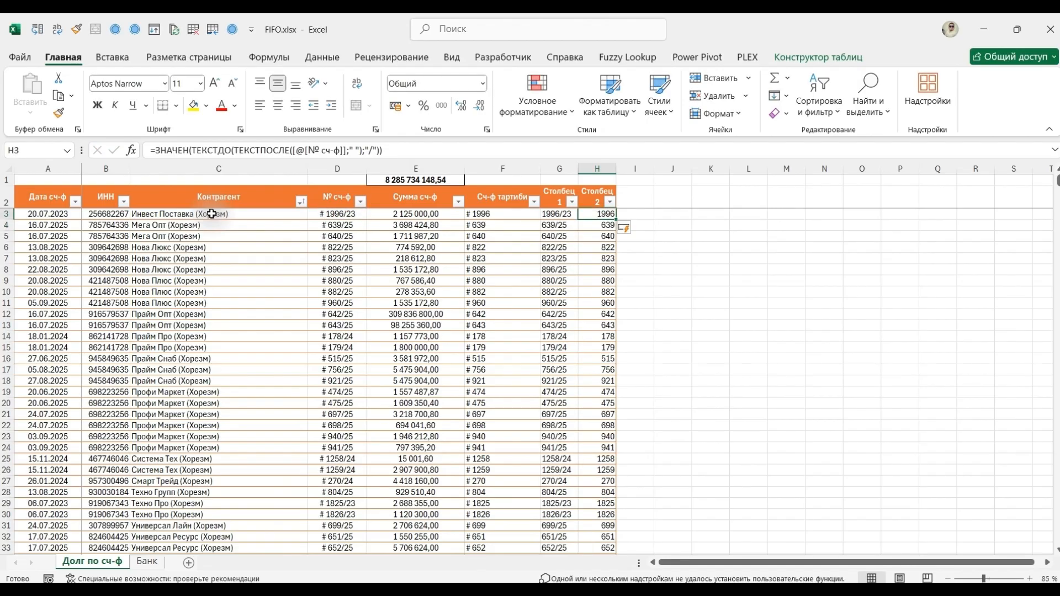
Copy the full ЗНАЧЕН formula text from H3 and replace the F3 formula with it, filling the Сч-ф тартиби column.
key(F2)
key(shift+Home)
key(ctrl+c)
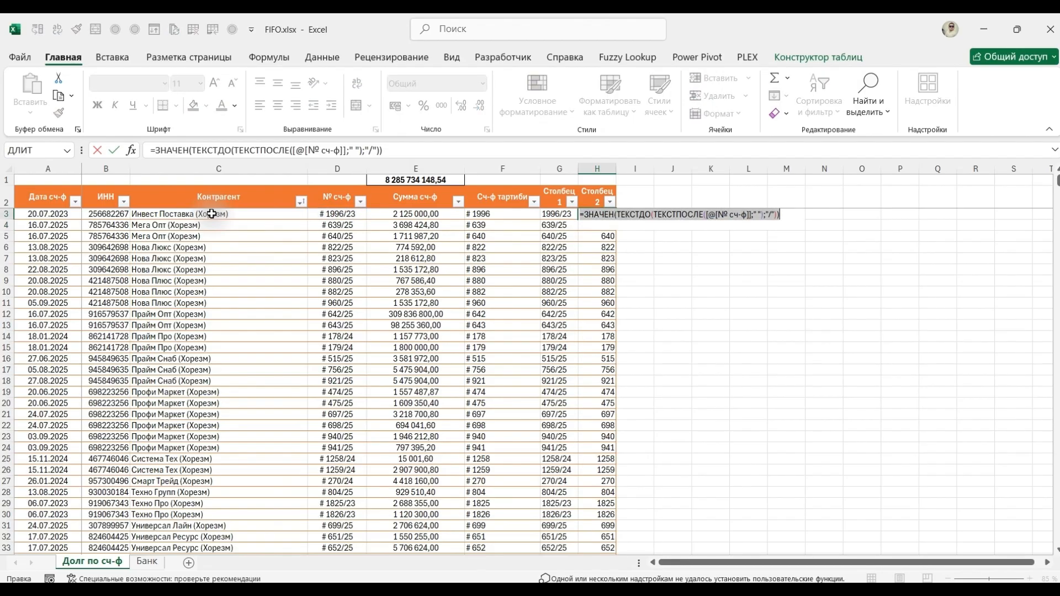
key(BackSpace)
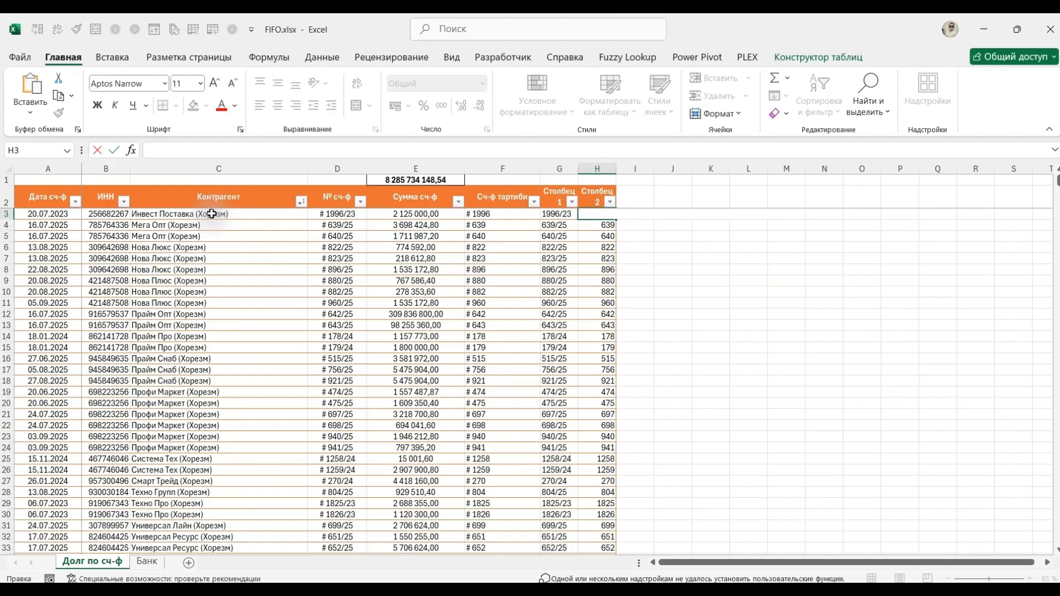
key(Escape)
key(Left)
key(Left)
key(F2)
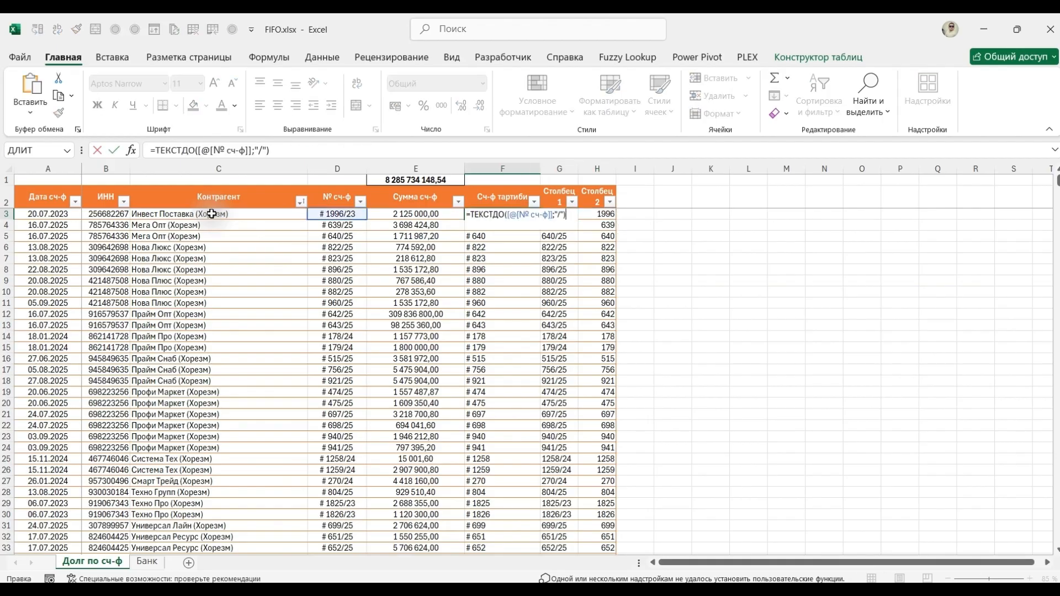
key(shift+Home)
key(ctrl+v)
key(ctrl+Return)
Delete the helper columns G and H from the sheet.
key(Right)
key(Up)
key(Up)
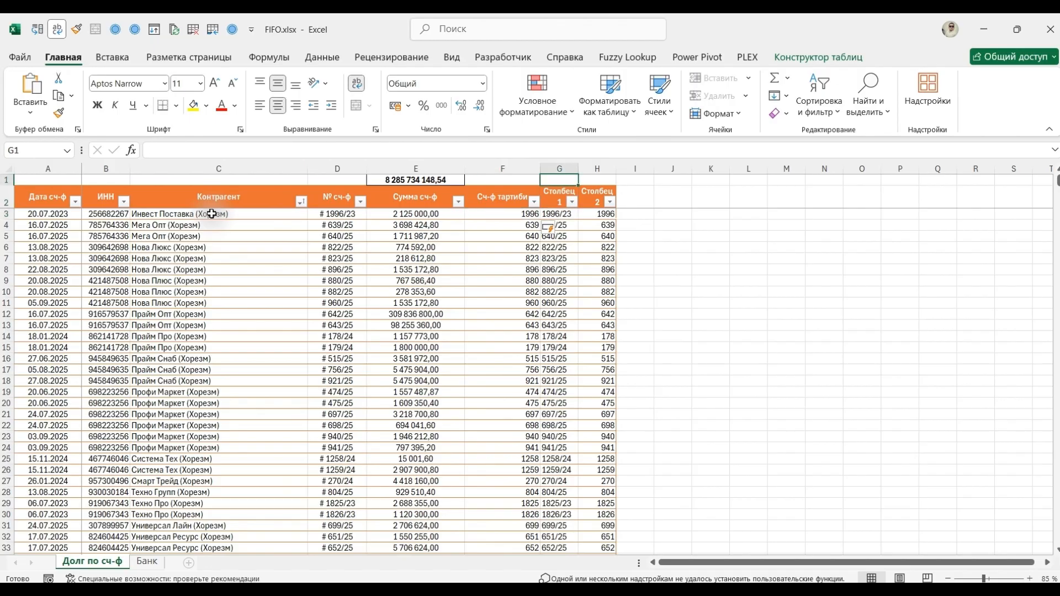
key(ctrl+space)
key(shift+Right)
key(ctrl+minus)
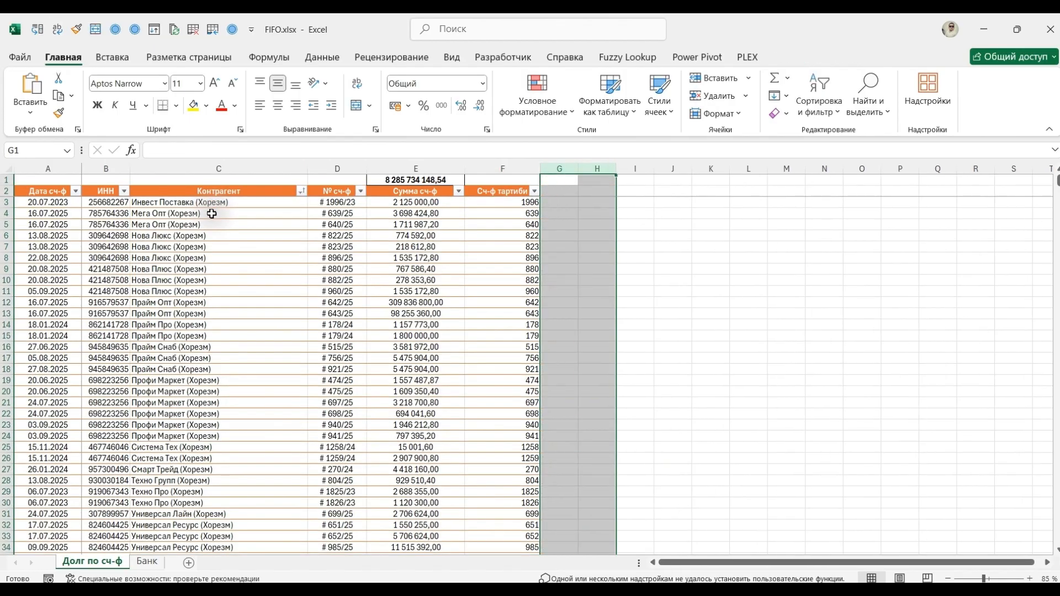
Begin a ПСТР formula in G3 with [@[№ сч-ф]] as its text argument.
key(Left)
key(Down)
key(Down)
key(Right)
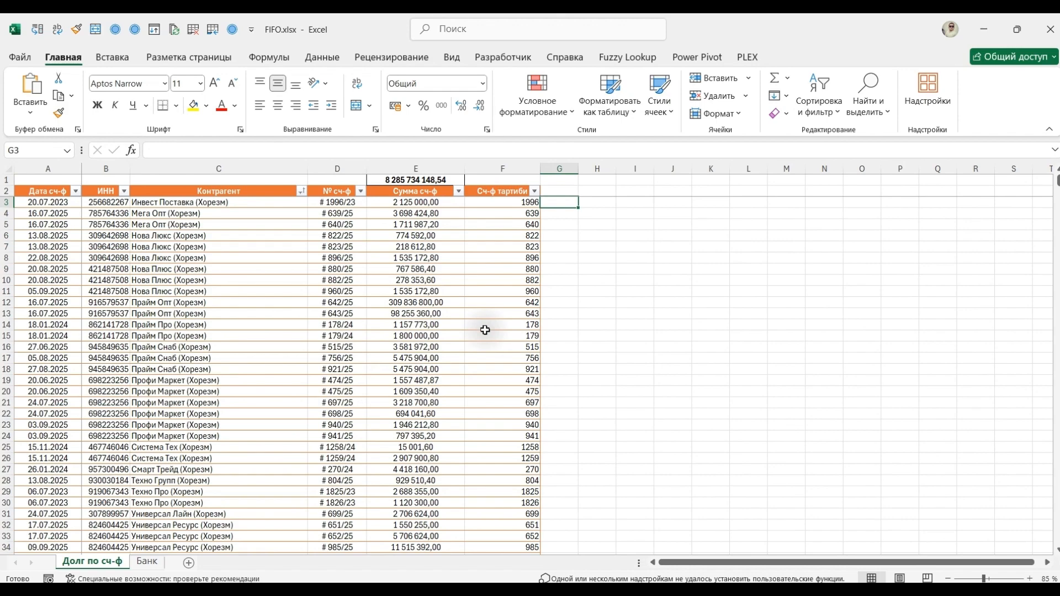
key(Left)
key(Left)
key(Right)
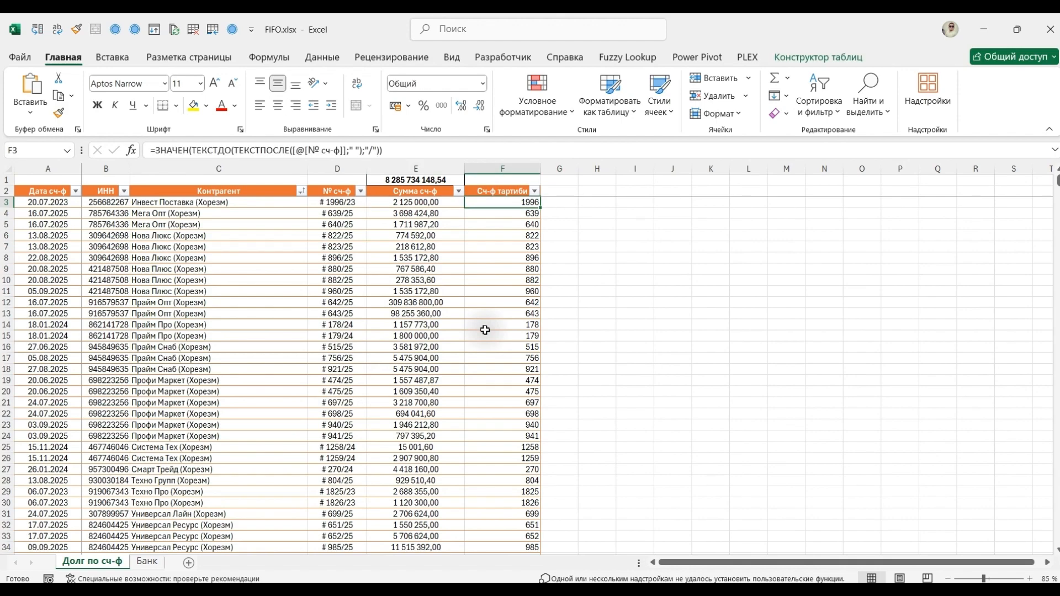
key(Right)
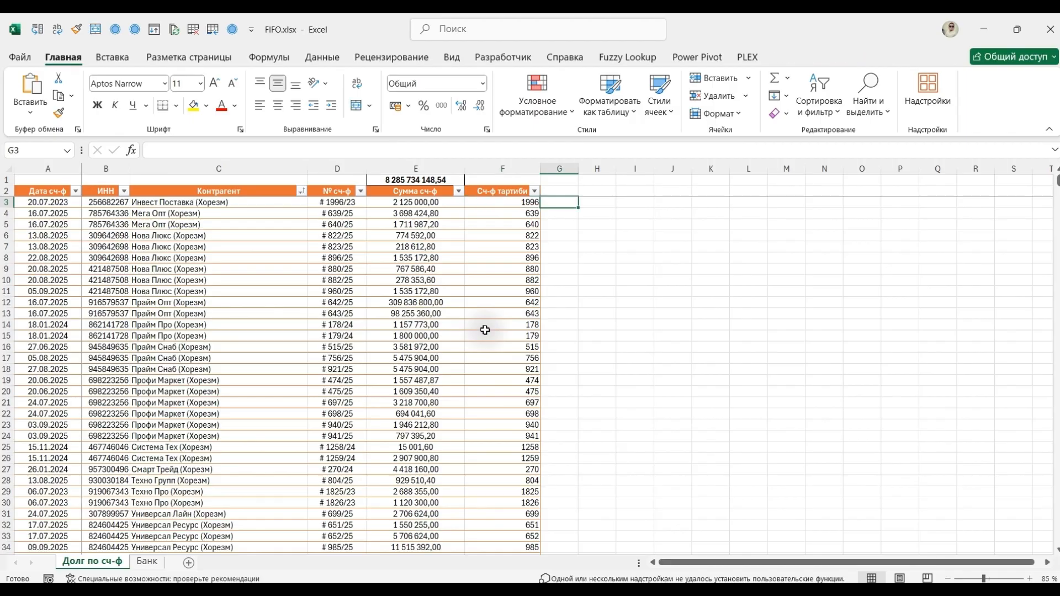
text(=пстр)
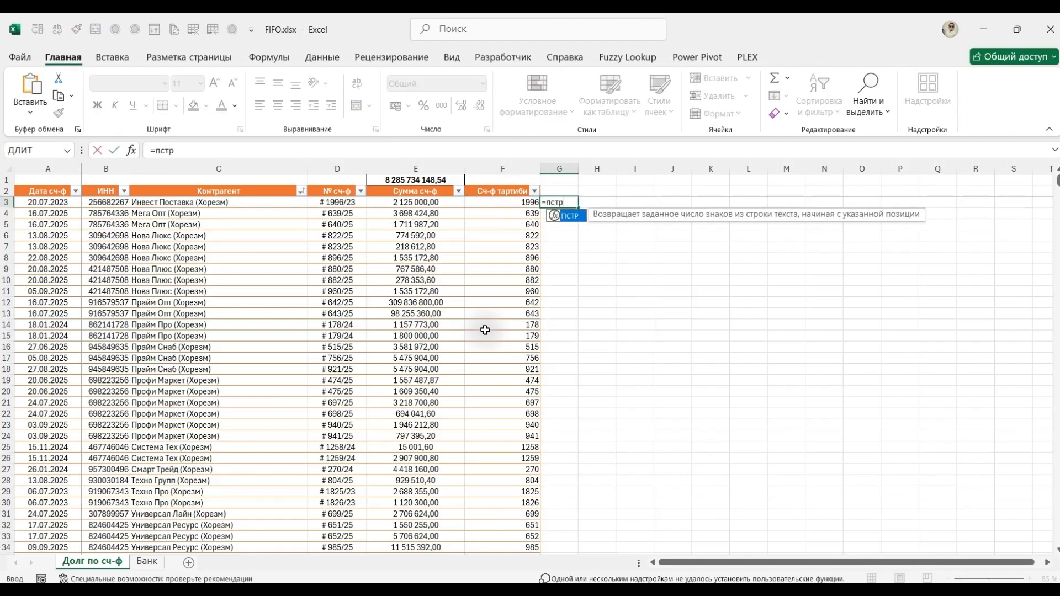
key(Tab)
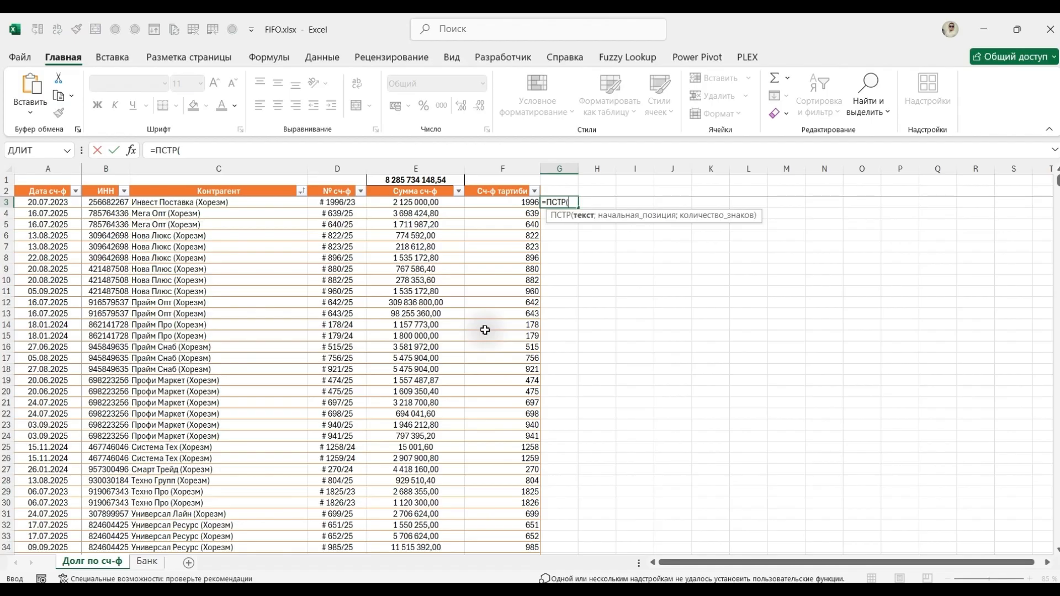
key(Left)
key(Left)
key(Left)
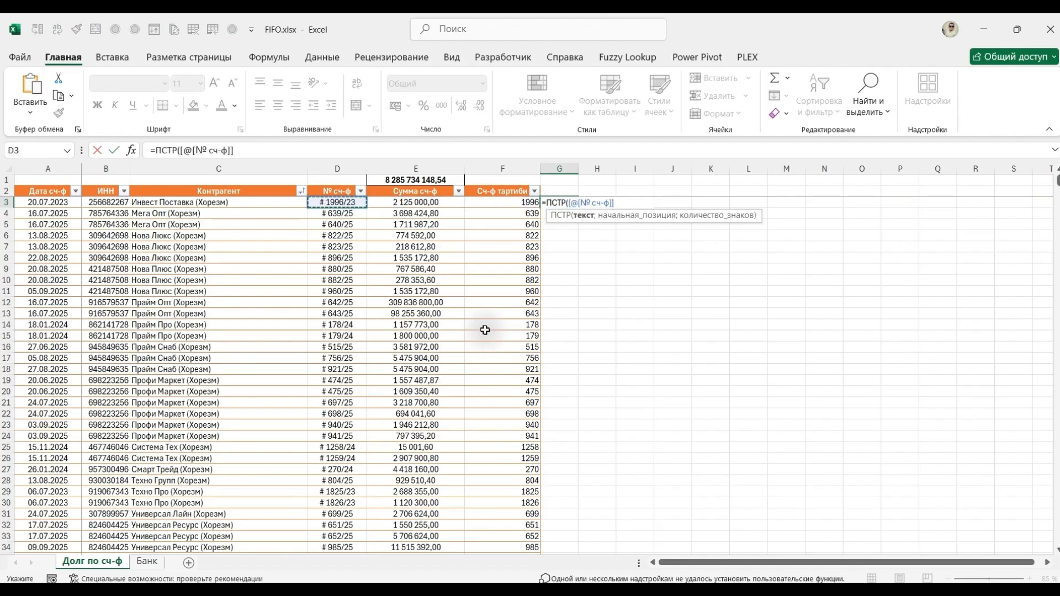
text(;)
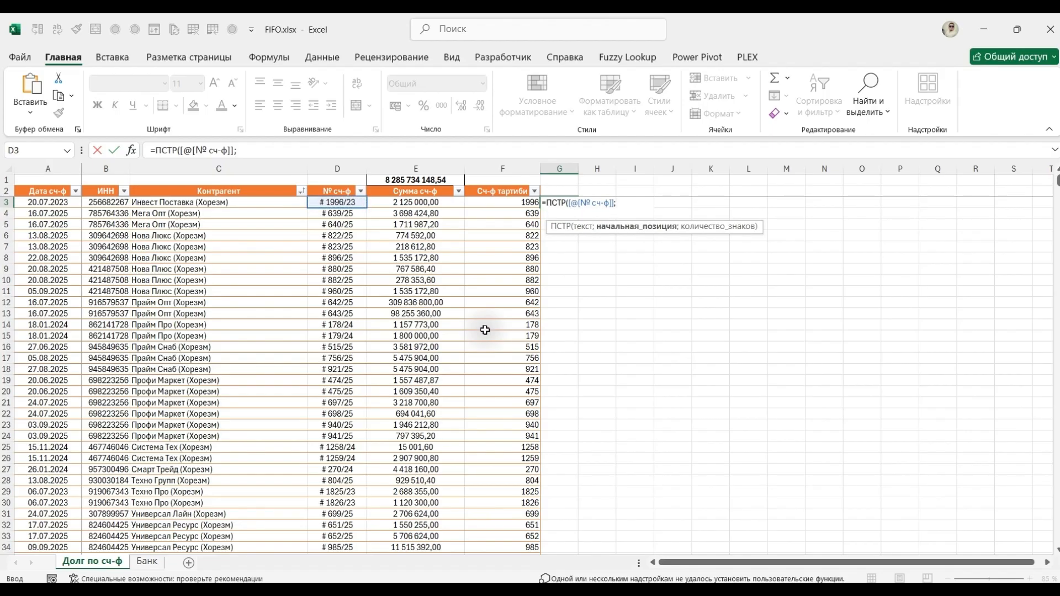
Complete the G3 ПСТР formula with start position 3 and 4 characters, filling it down a new table column.
text(3)
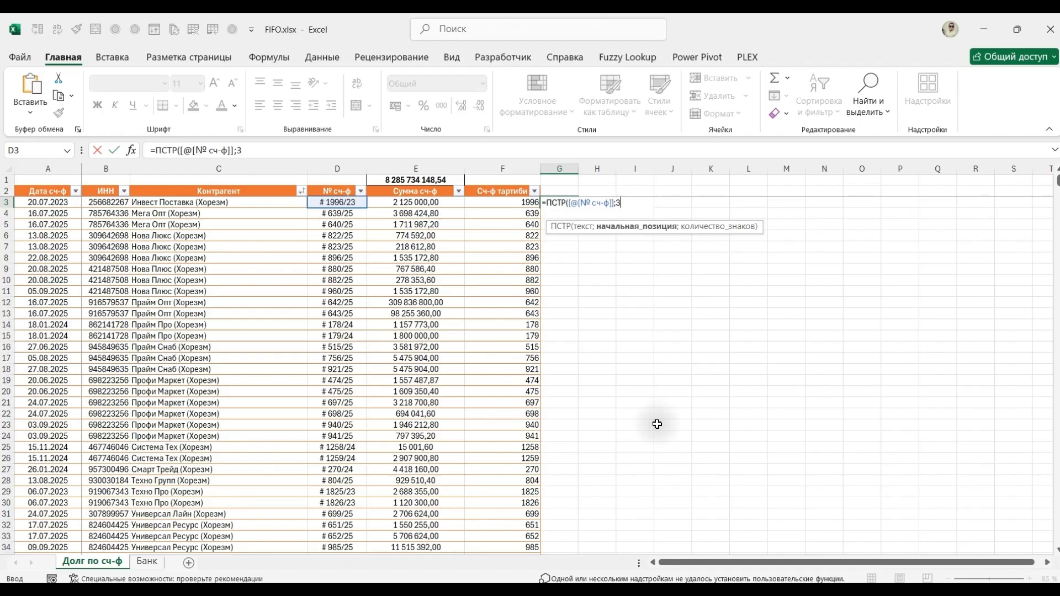
text(;4)
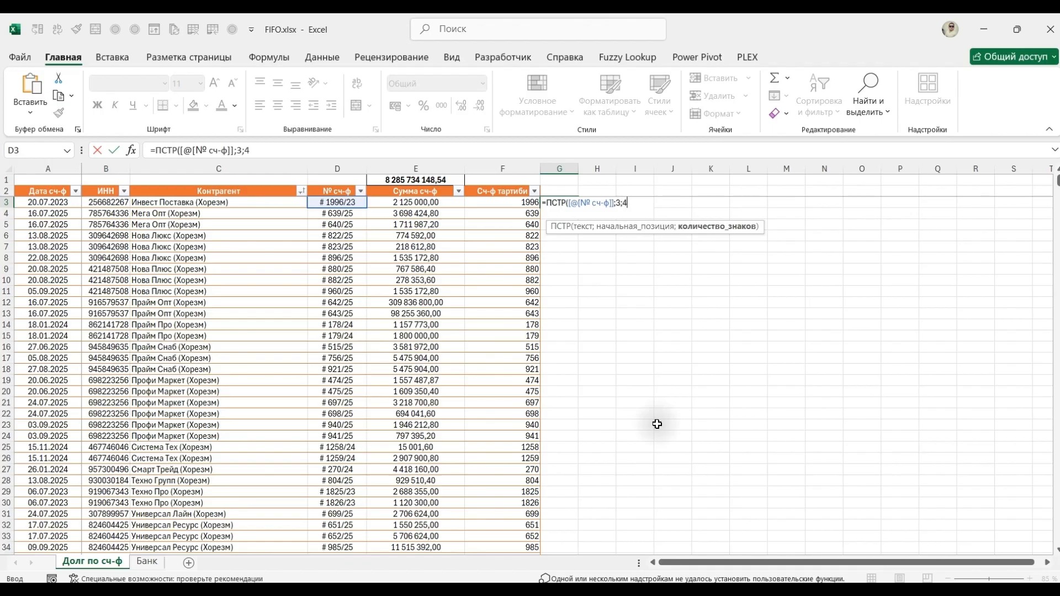
text())
key(Return)
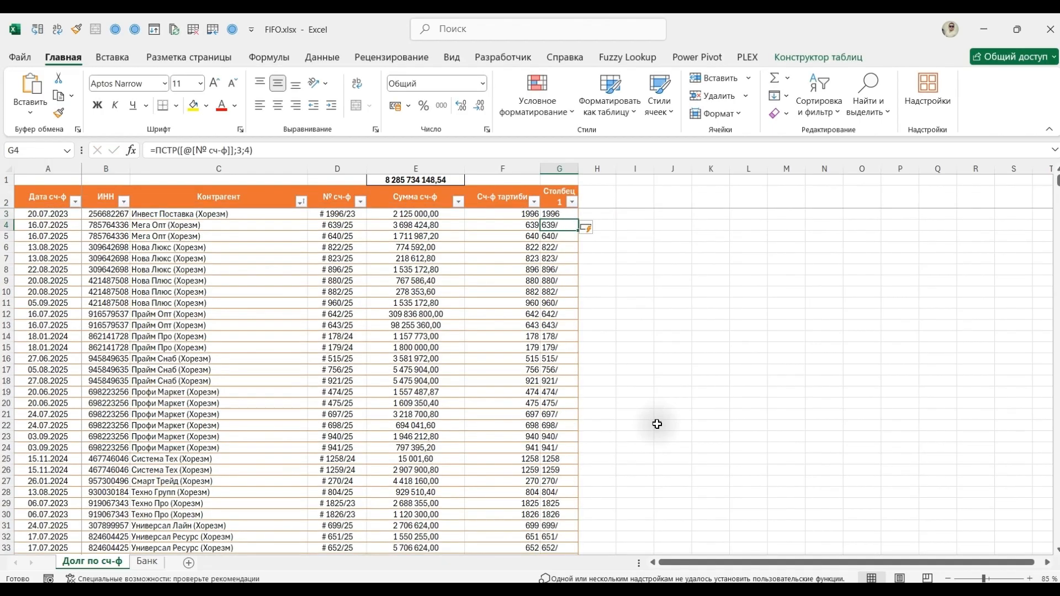
Set the number of characters in the G4 ПСТР formula to 3 and check the recalculated column.
key(F2)
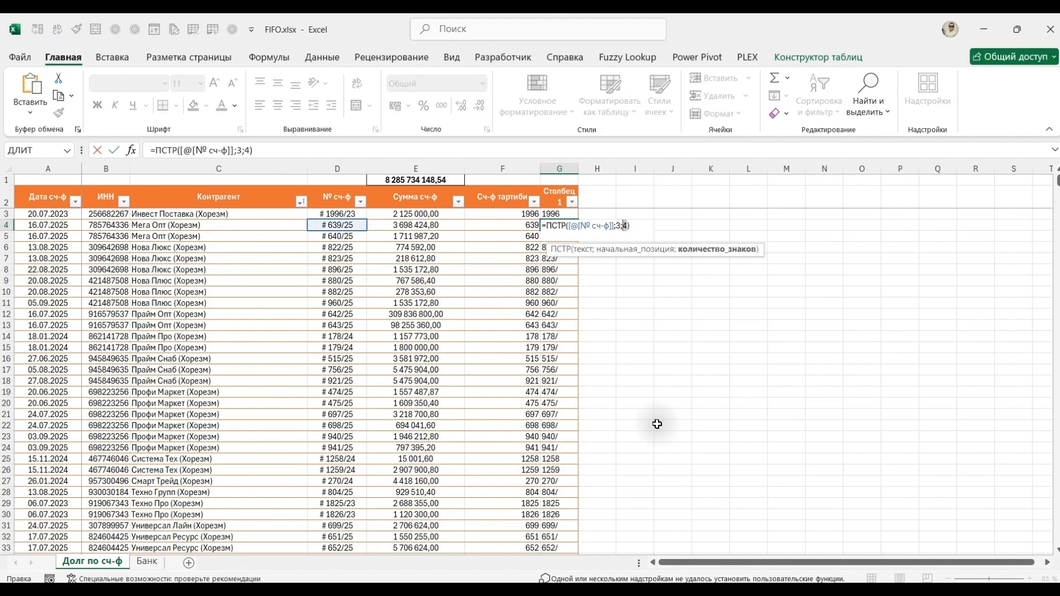
text(3)
key(Return)
key(Down)
key(Down)
key(Down)
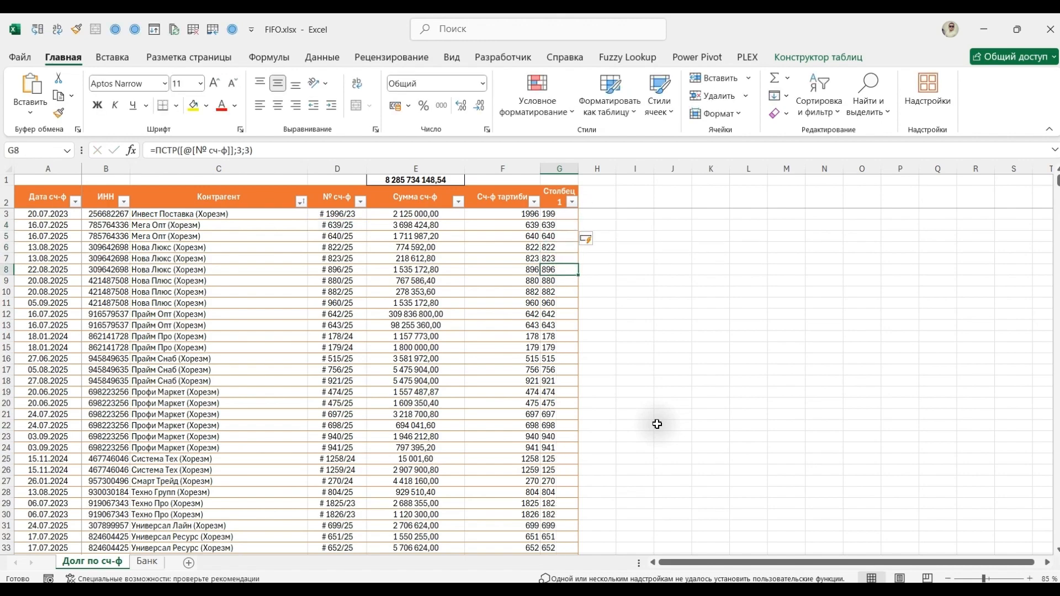
key(ctrl+Up)
key(Down)
key(Down)
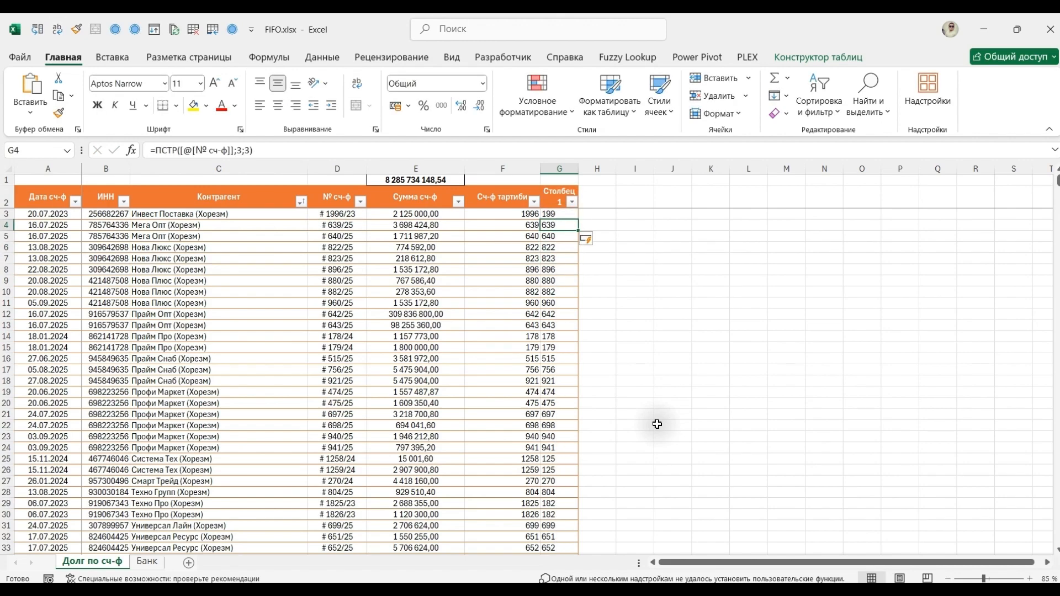
Undo the automatic fill of the three-character ПСТР formula, leaving that edit in G4 only.
key(ctrl+z)
key(Down)
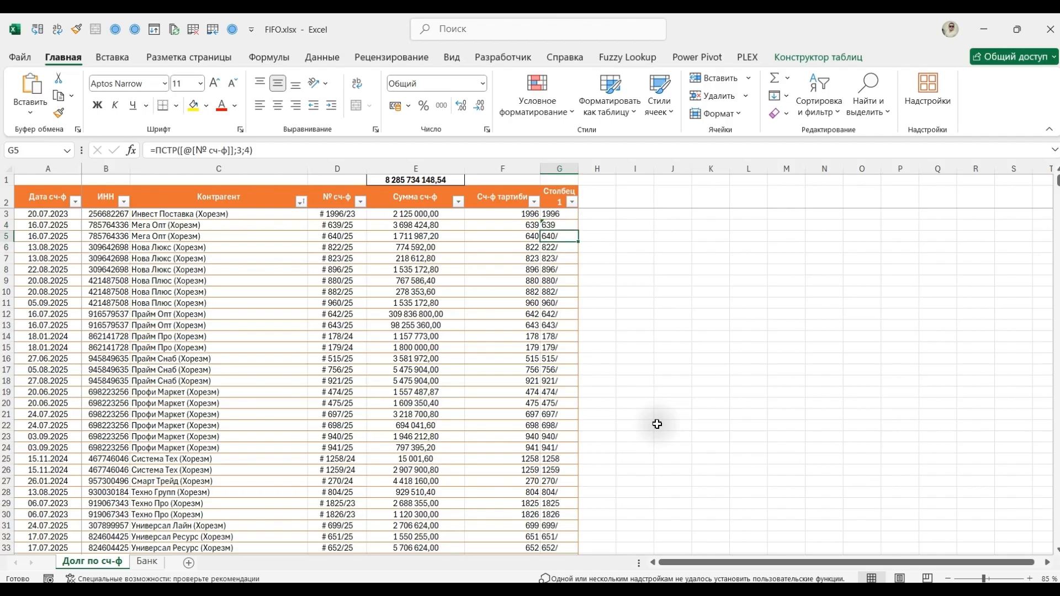
key(Down)
key(Down)
key(Down)
key(Down)
key(Down)
key(Down)
key(Down)
key(Down)
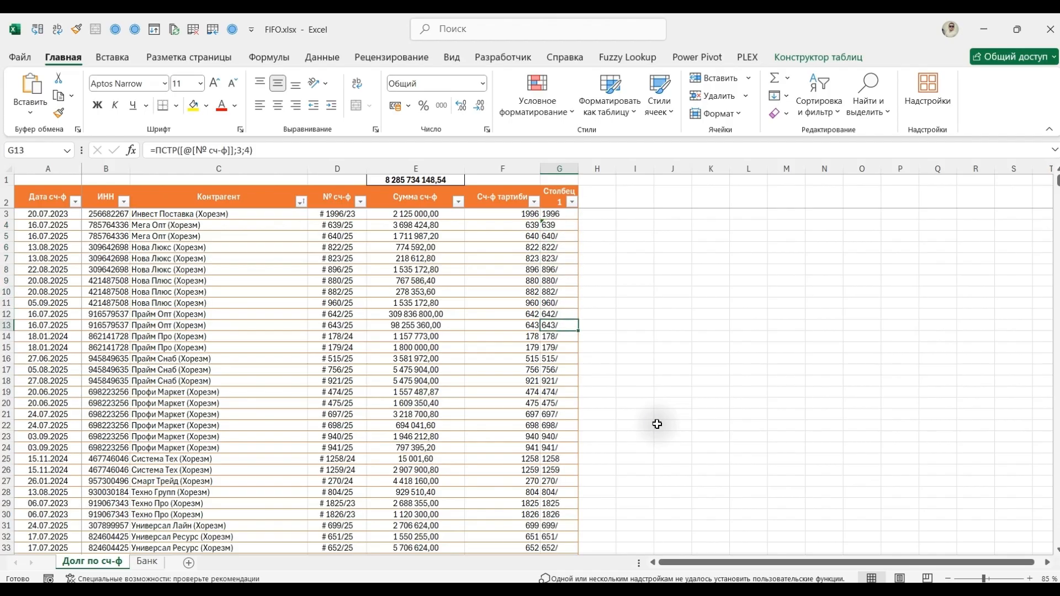
Enter =ПОИСК(" ";[@[№ сч-ф]]) in H3 to find the space's position for every row.
key(Up)
key(Up)
key(Up)
key(Up)
key(Up)
key(Up)
key(Up)
key(Up)
key(Up)
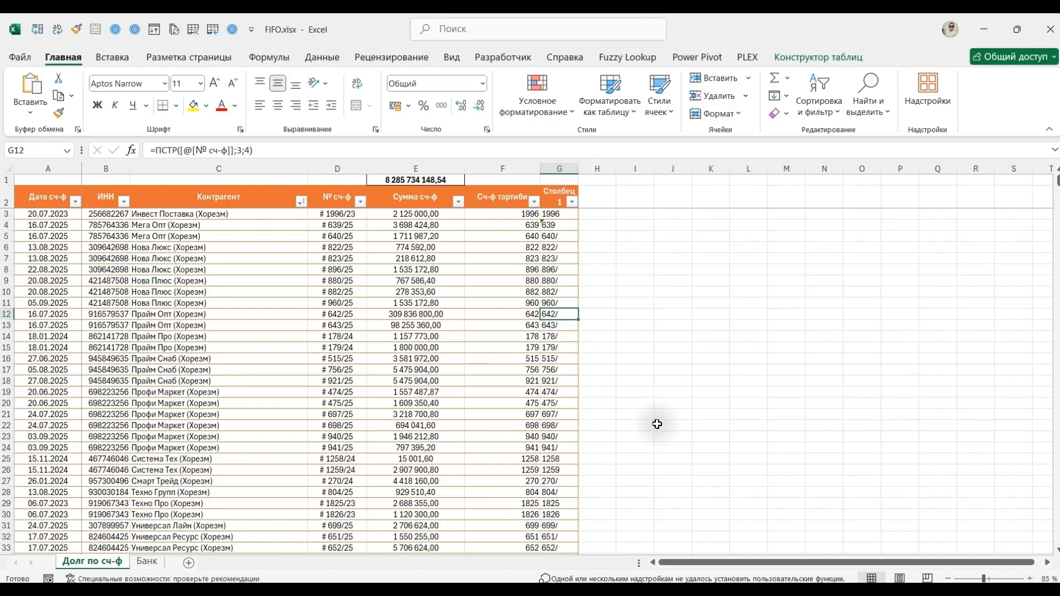
key(Up)
key(Right)
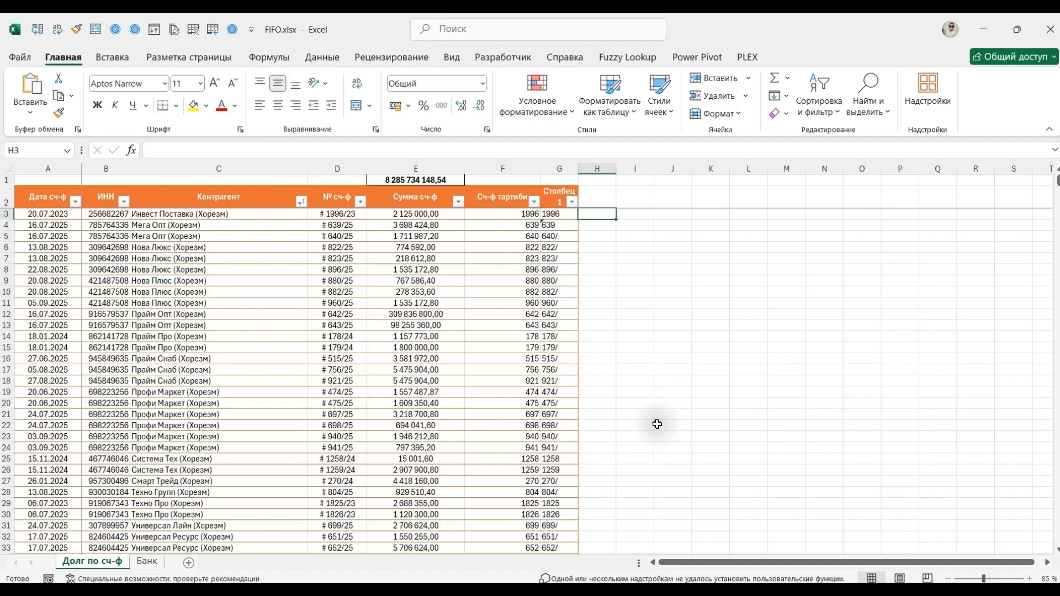
text(=поискп)
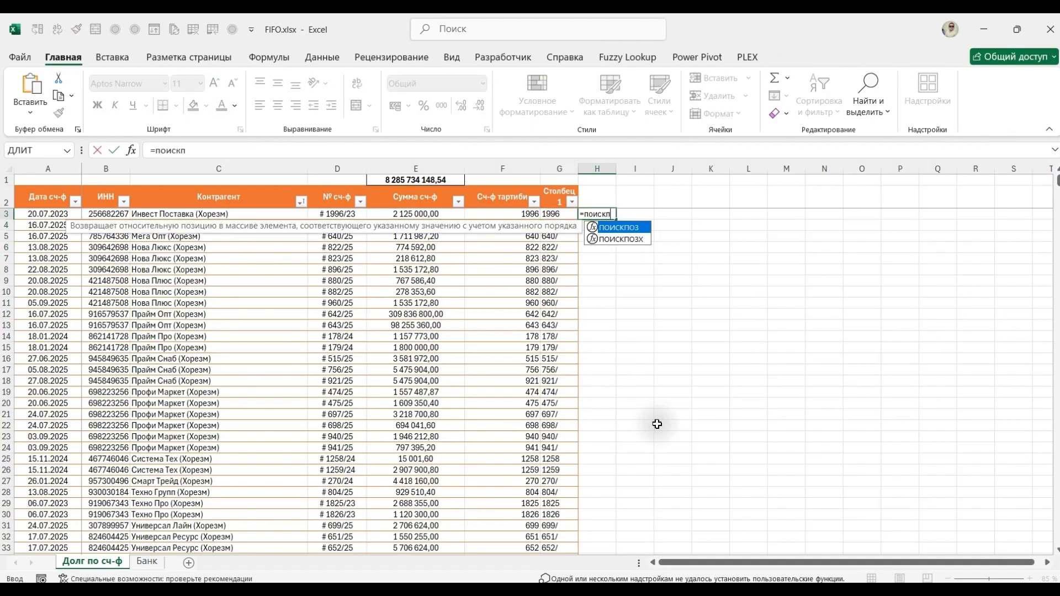
key(BackSpace)
key(Tab)
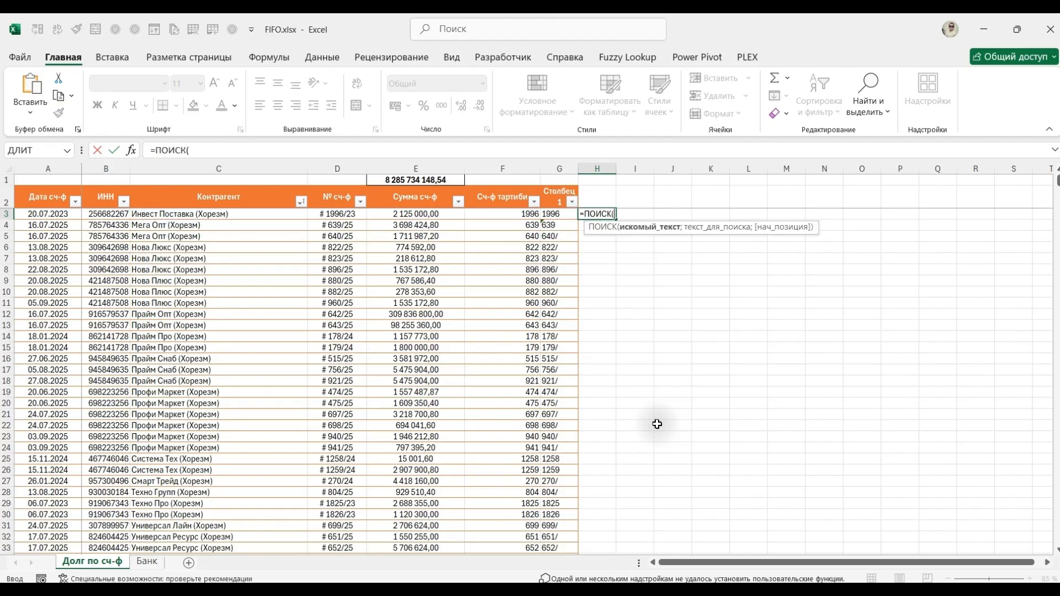
text(" ";)
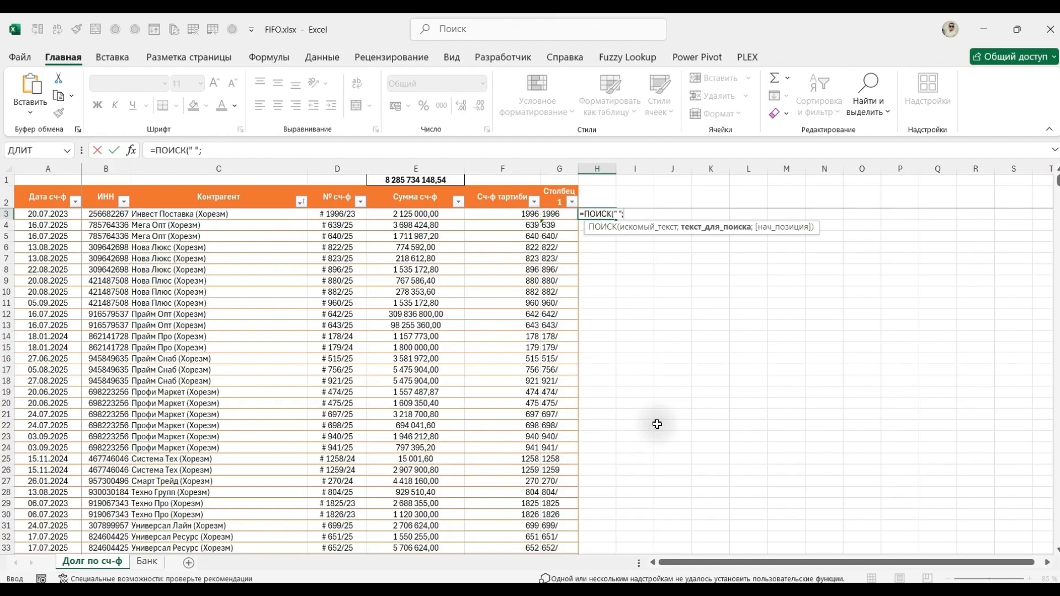
key(Left)
key(Left)
key(Left)
key(Left)
text())
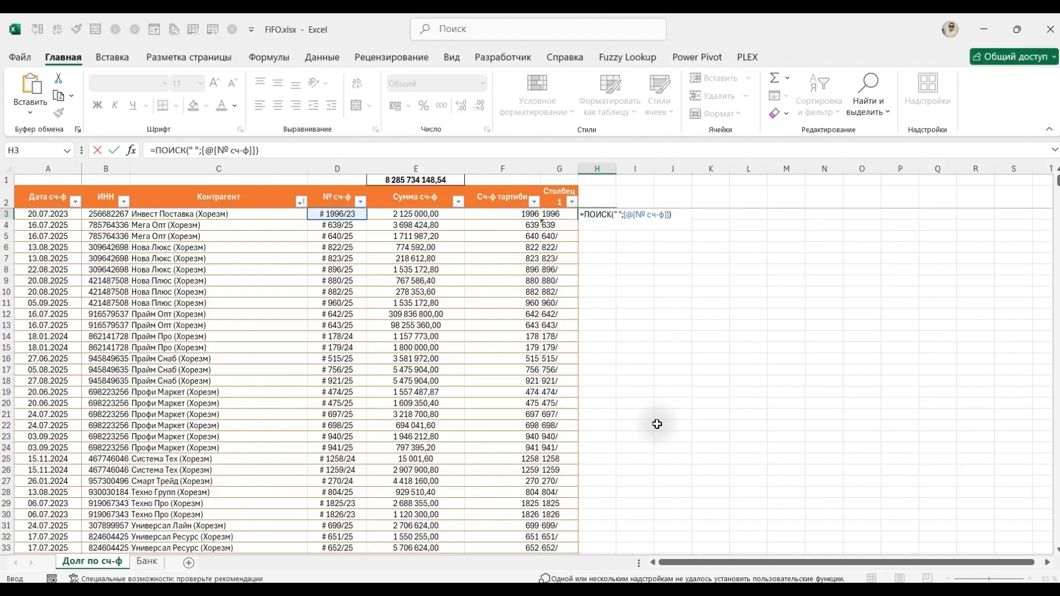
key(ctrl+Return)
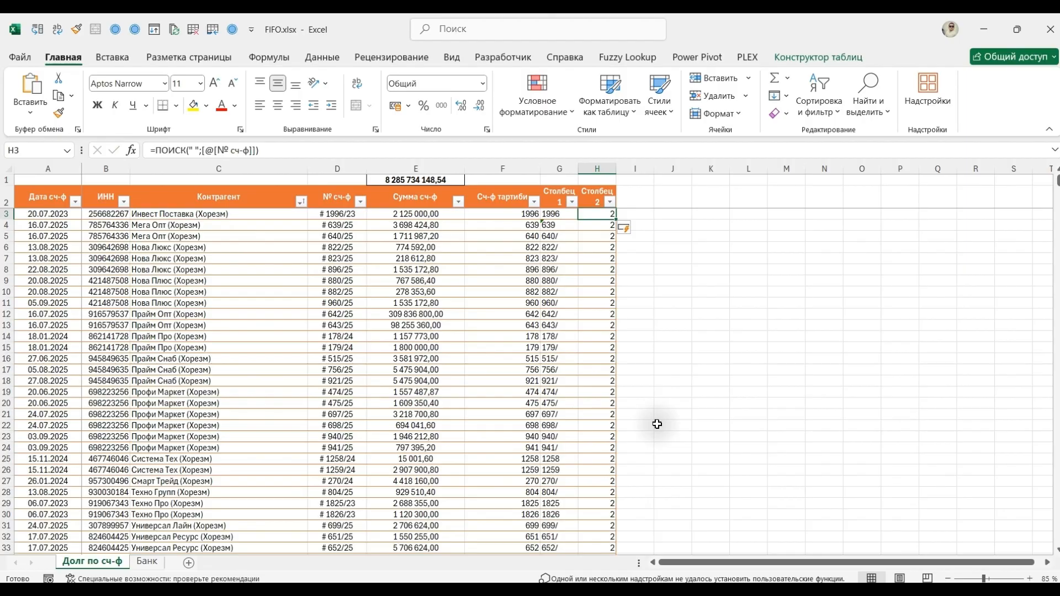
Enter =ПОИСК("/";[@[№ сч-ф]]) in I3 to find the slash's position in another new table column.
key(Right)
text(=)
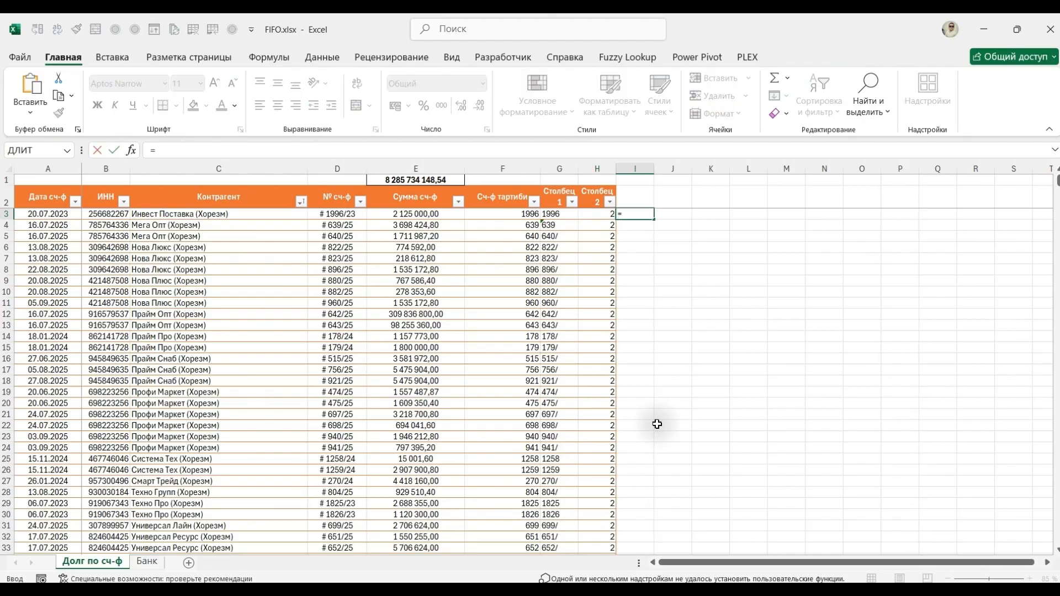
text(поиск)
key(Tab)
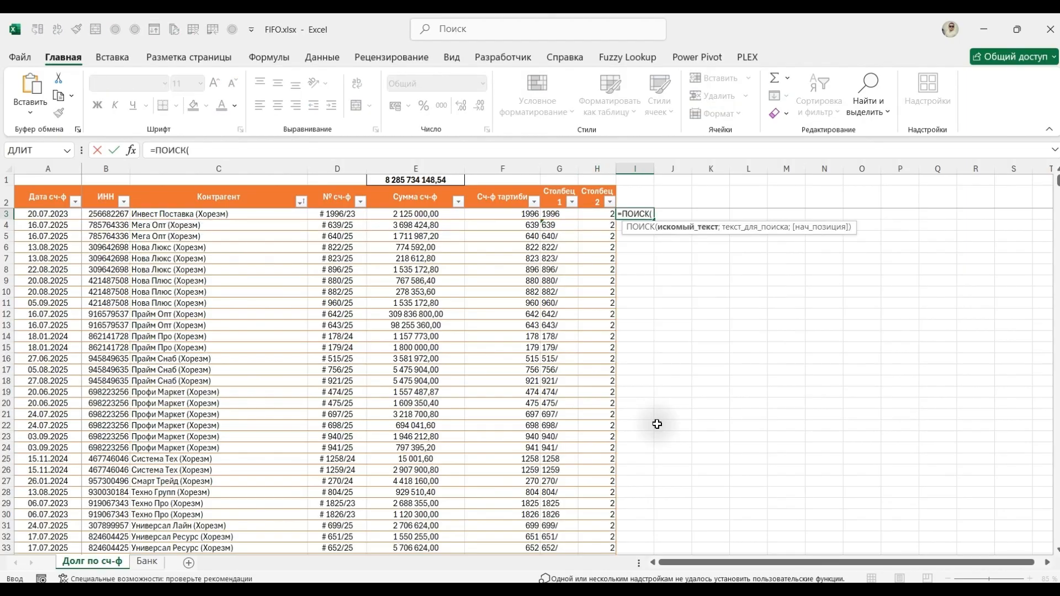
text("/";)
key(Left)
key(Left)
key(Left)
key(Left)
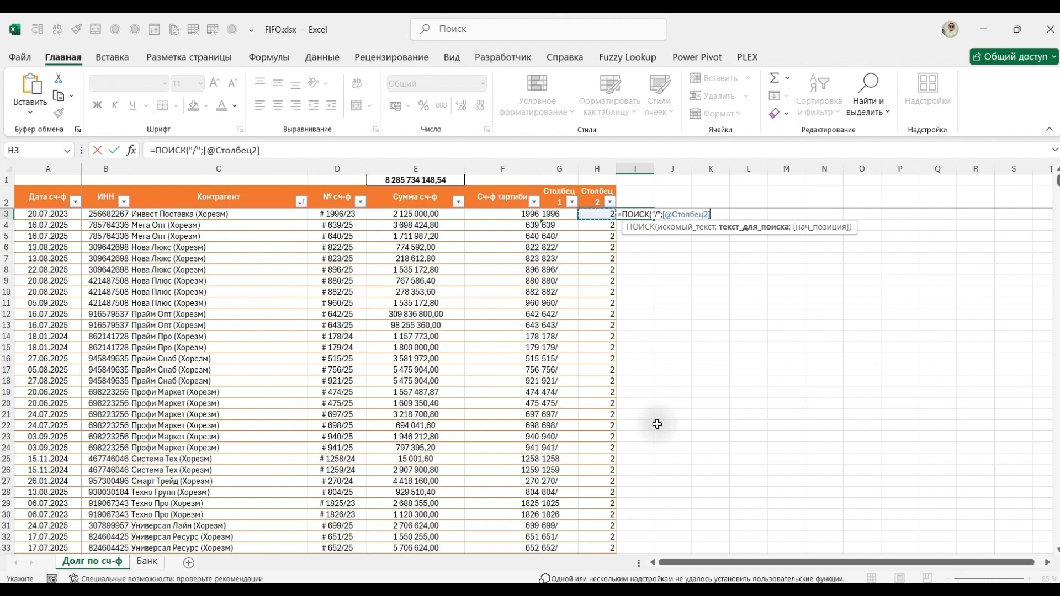
key(Left)
key(Return)
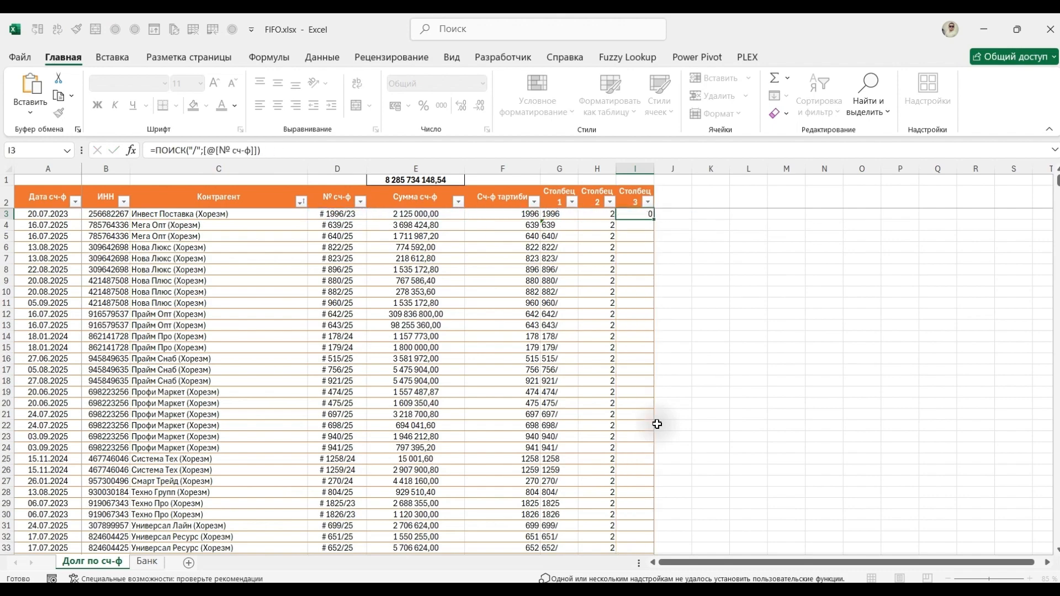
Add +1 to the ПОИСК formula in H3 so the column gives the position of the first digit after the space.
key(Up)
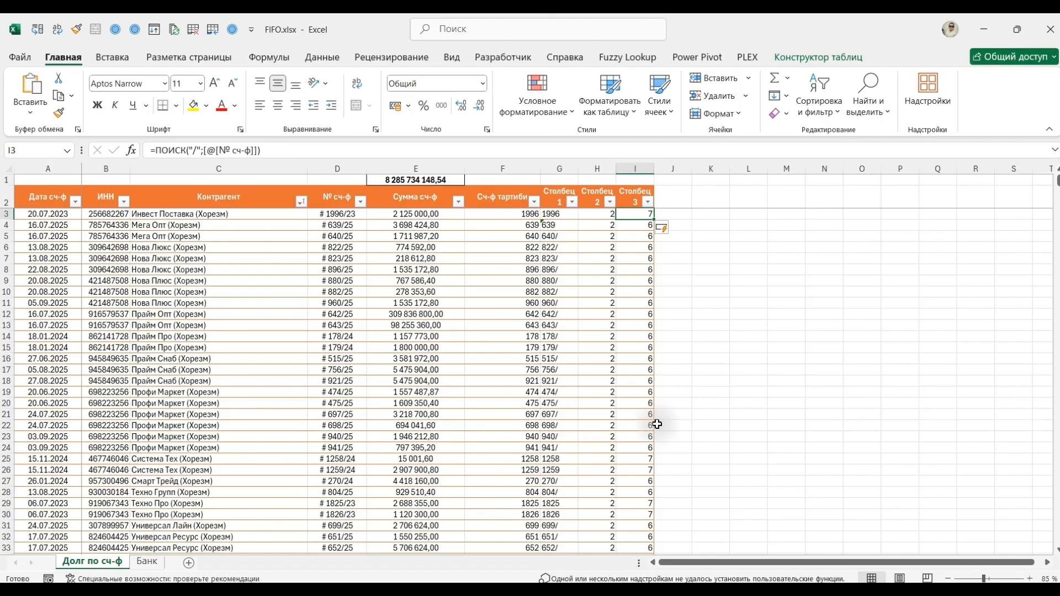
key(Left)
key(F2)
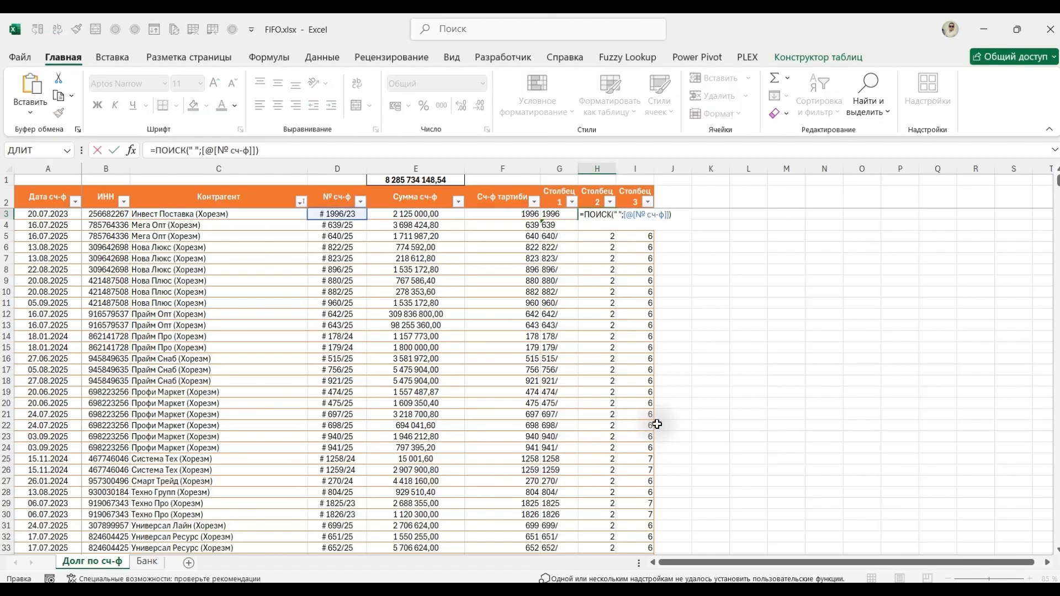
text(+1)
key(Return)
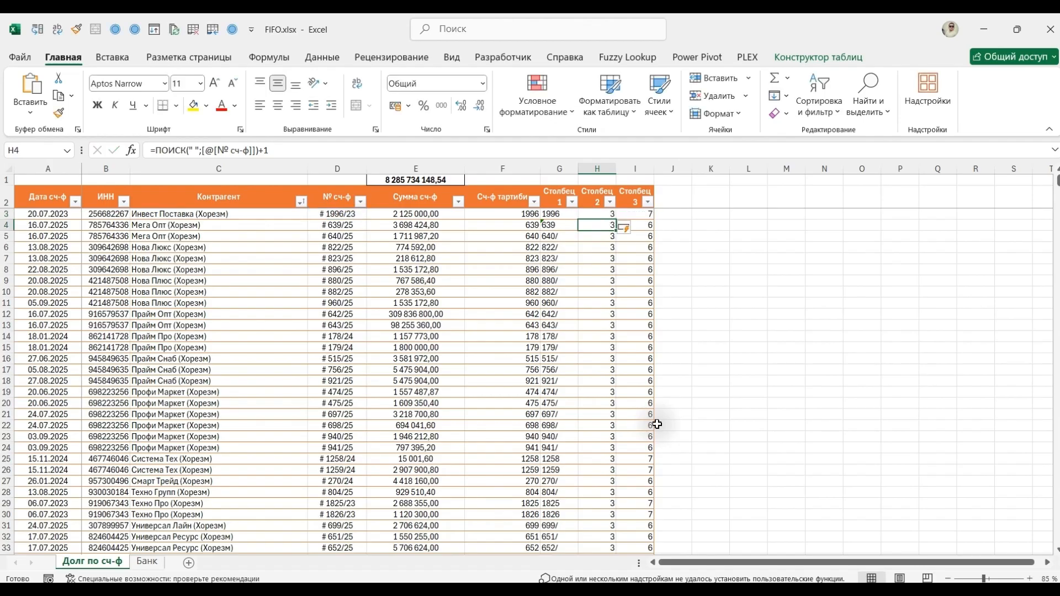
key(Up)
key(Right)
key(Right)
text(=)
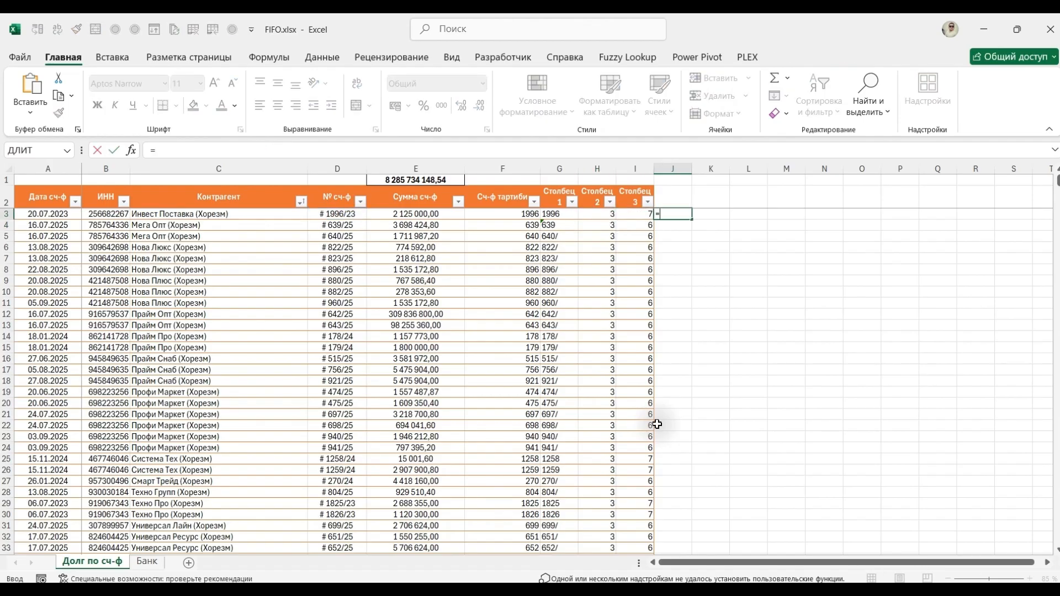
key(Left)
text(-)
key(Left)
key(Left)
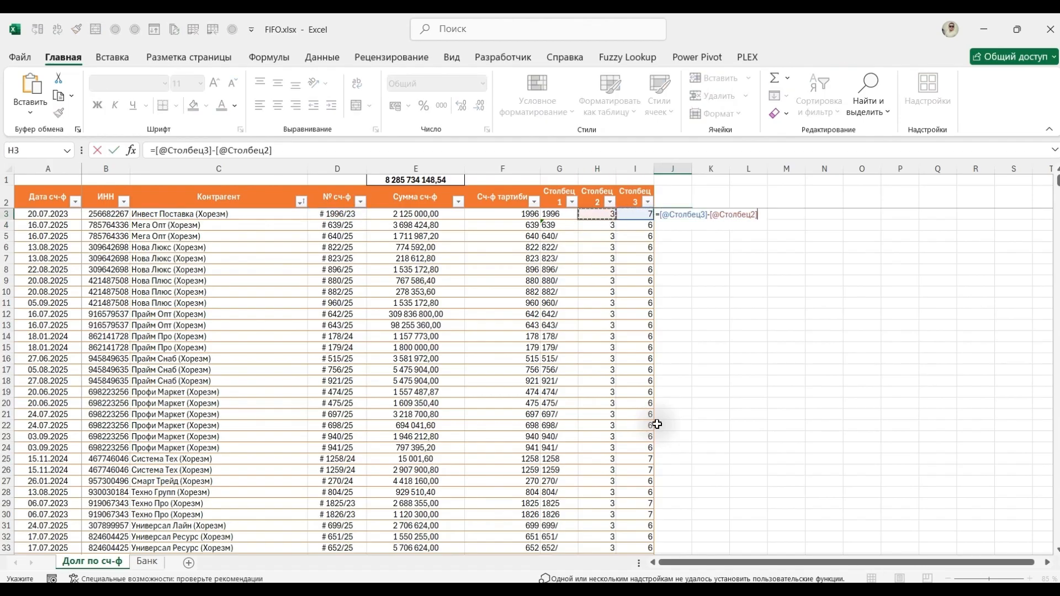
key(Return)
key(Down)
key(Down)
key(Down)
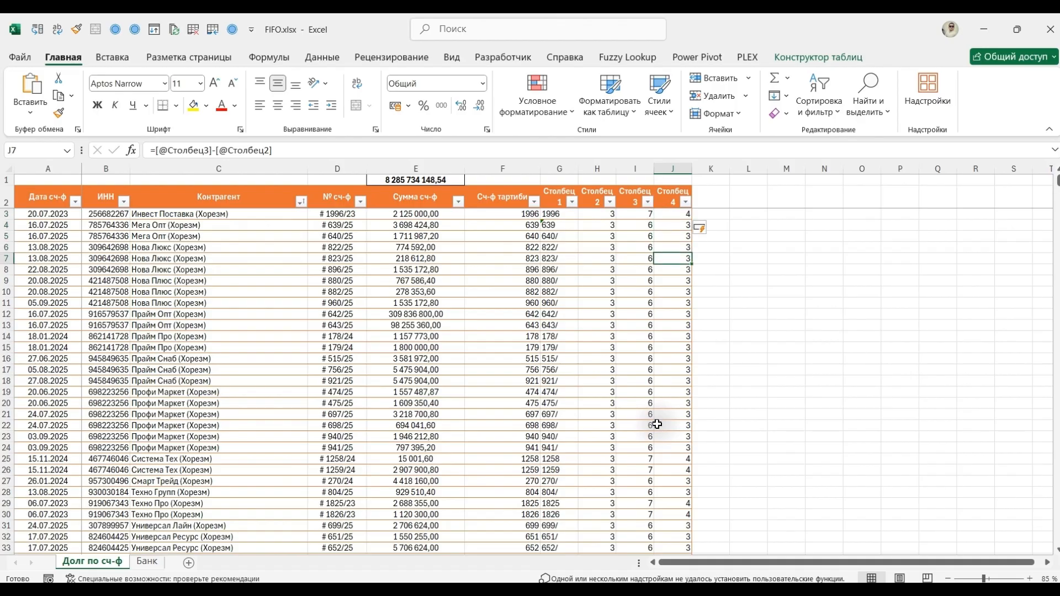
Start a ПСТР formula in K3 with [@[№ сч-ф]] as its text argument.
key(Up)
key(Up)
key(Up)
key(Right)
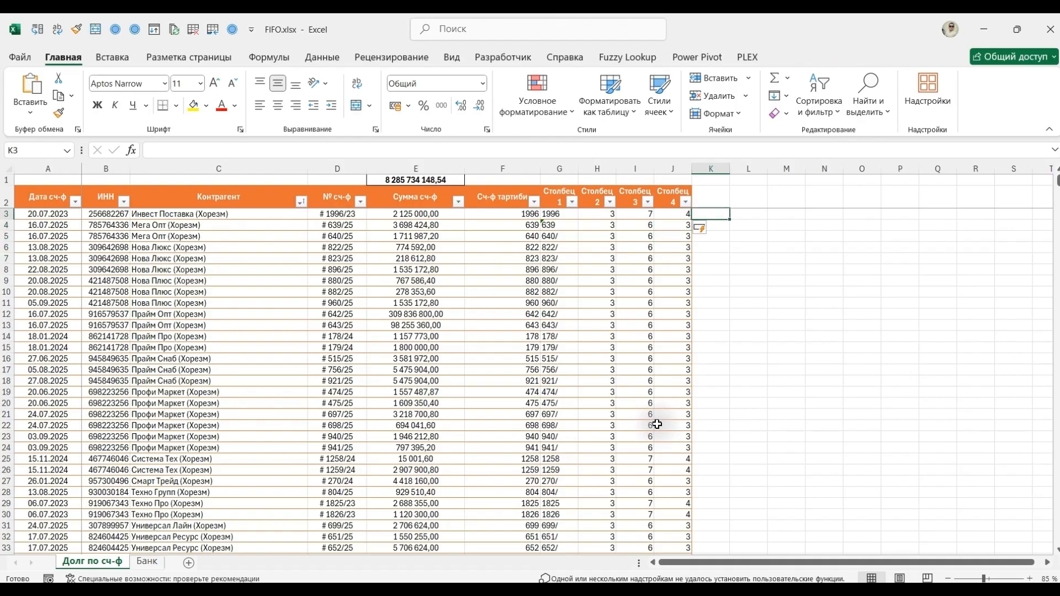
text(=пст)
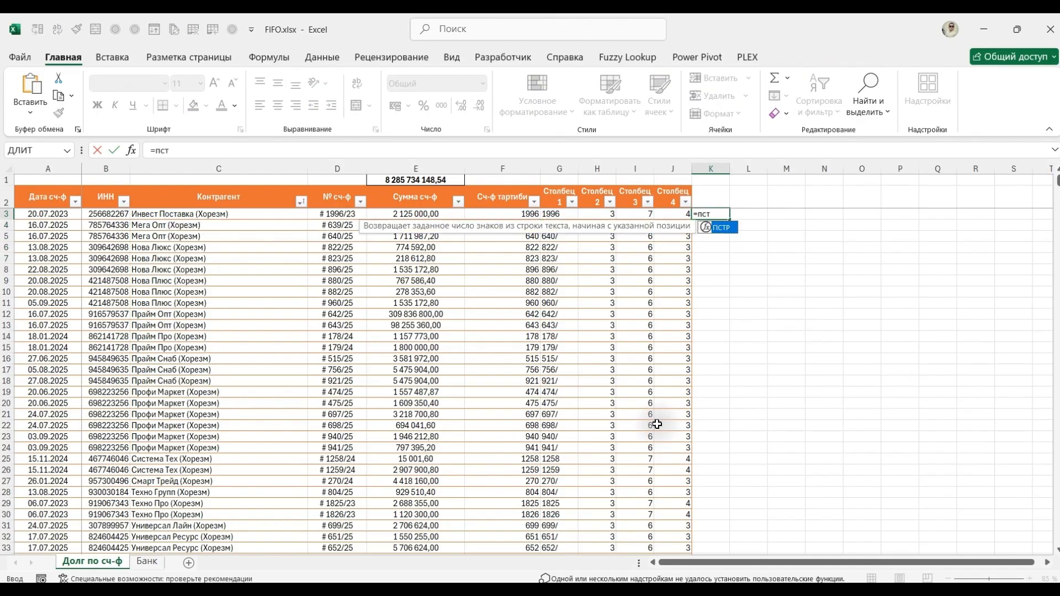
text(р)
key(Tab)
key(Left)
key(Left)
key(Left)
key(Left)
key(Left)
key(Left)
key(Left)
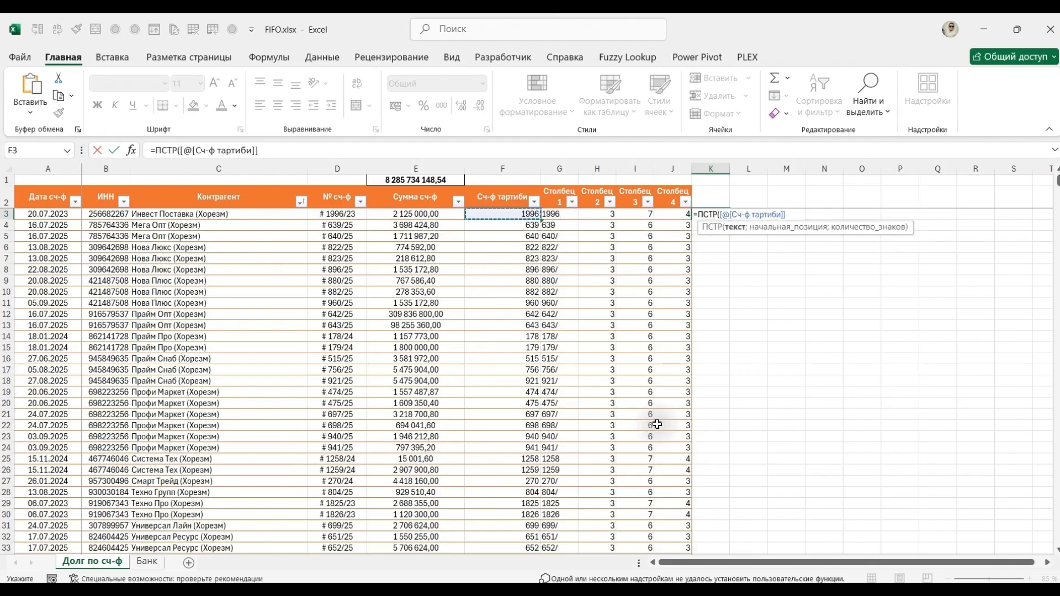
text(;)
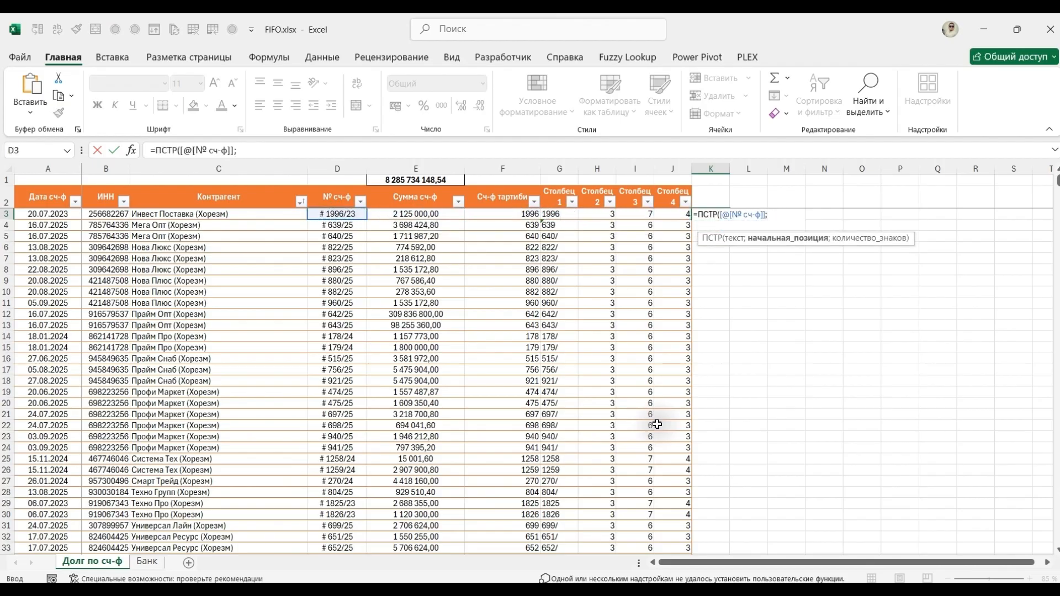
key(Left)
key(Left)
key(Left)
key(Left)
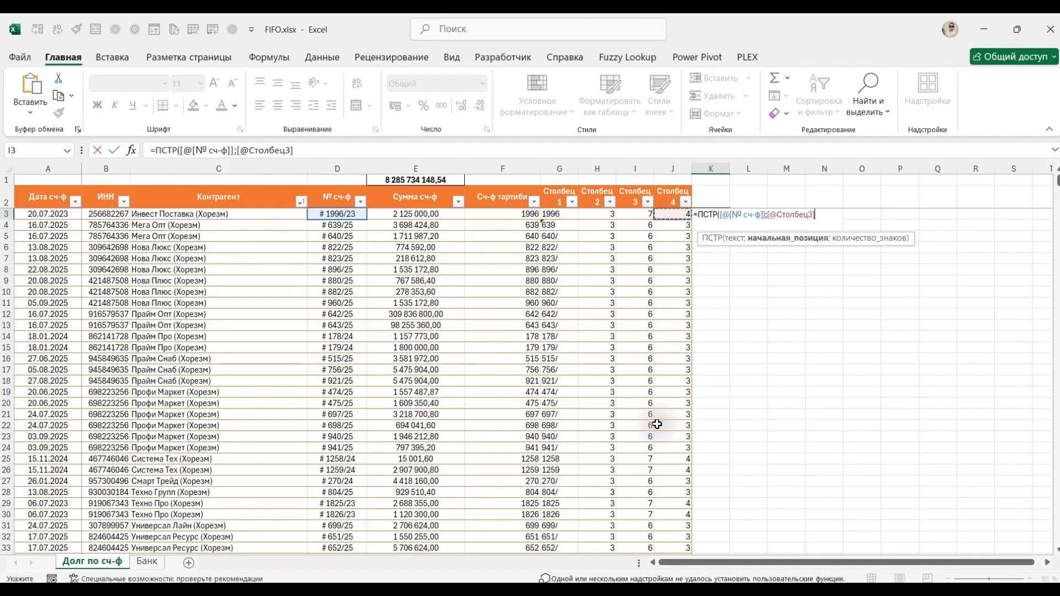
key(Right)
text(;)
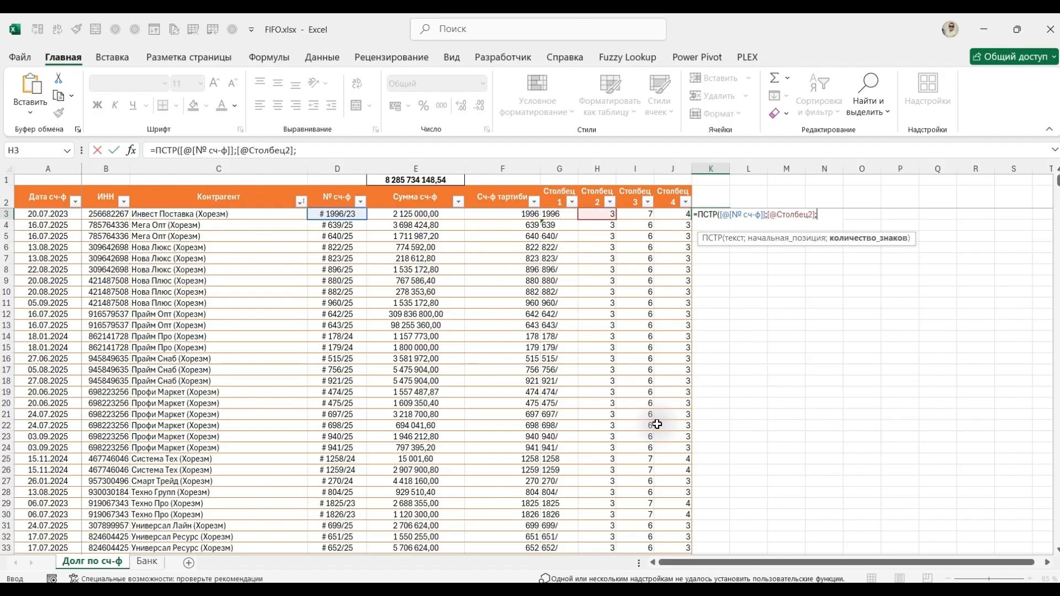
key(Left)
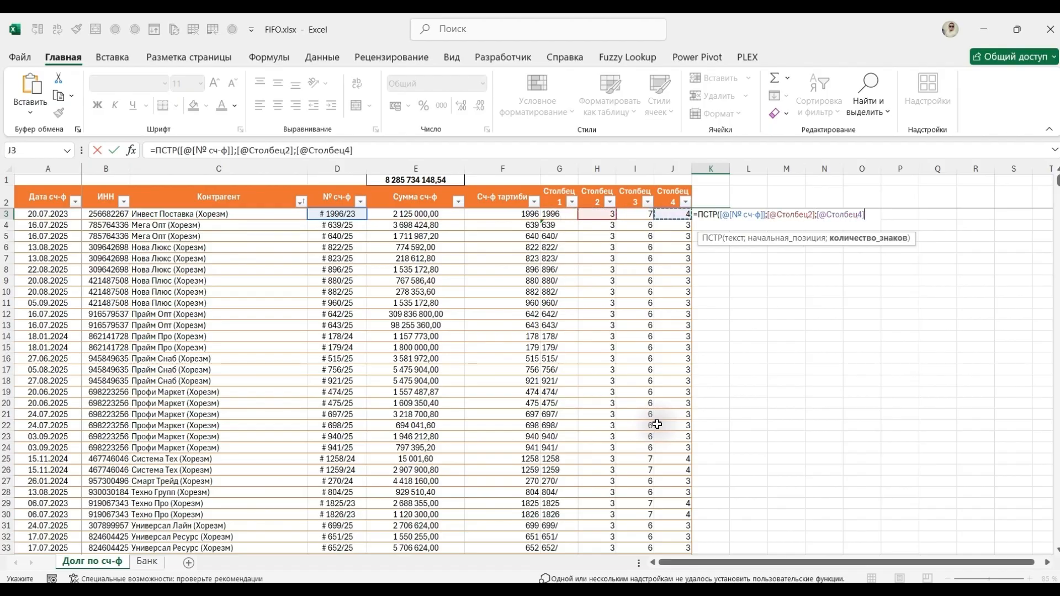
text())
key(ctrl+Return)
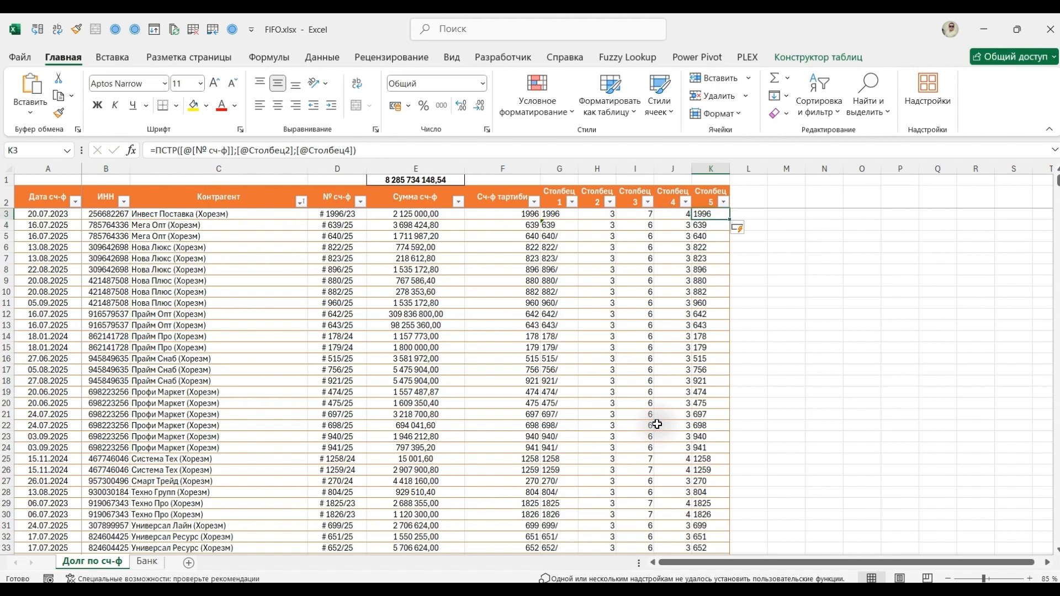
key(Right)
text(=зна)
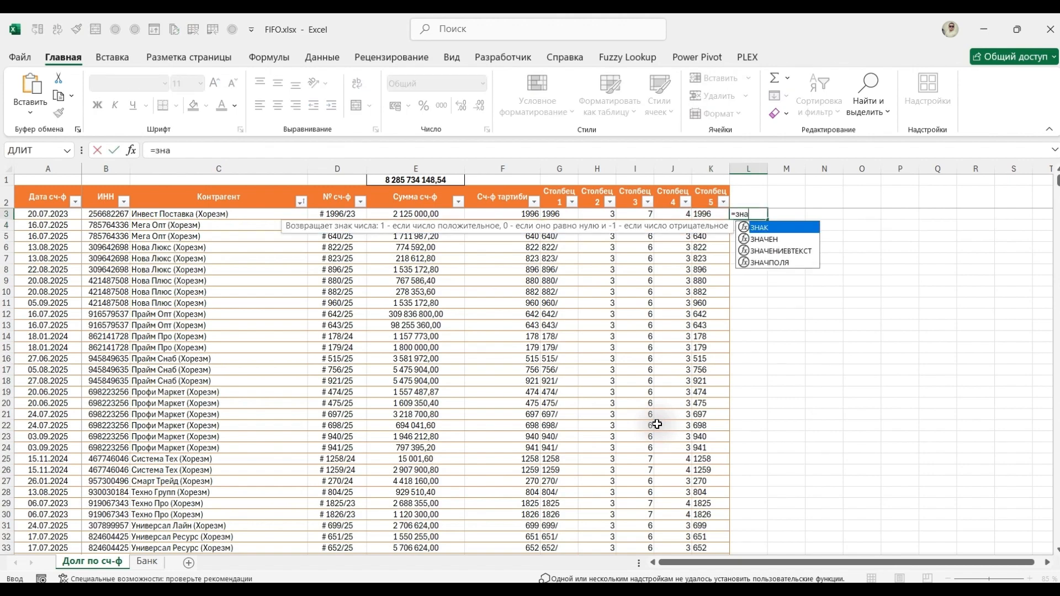
key(Down)
key(Tab)
key(Left)
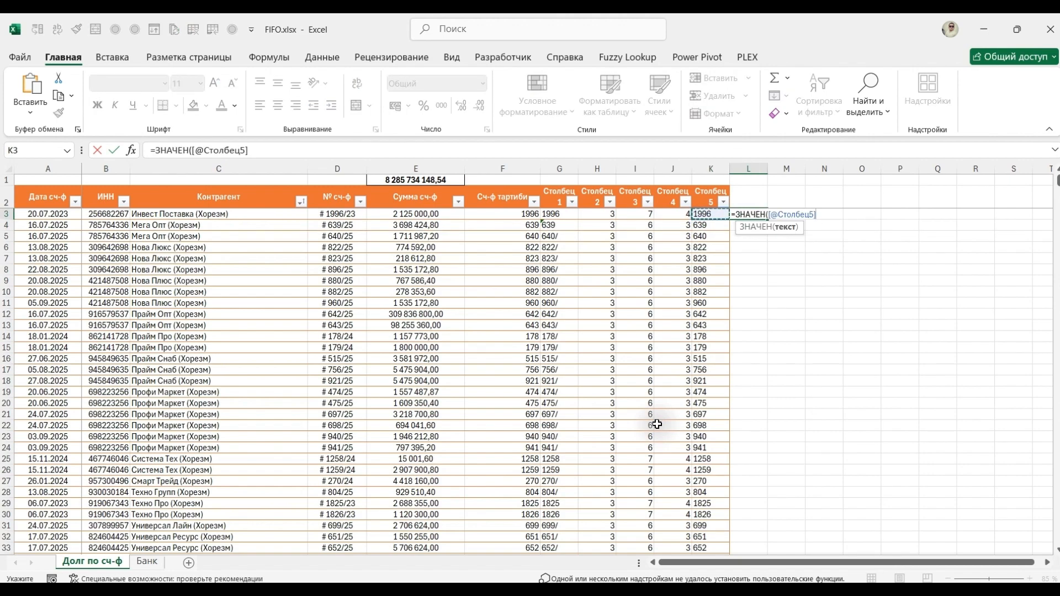
text())
key(ctrl+Return)
Compare the Сч-ф тартиби column in F with the ЗНАЧЕН column in L.
key(Left)
key(Left)
key(Left)
key(Left)
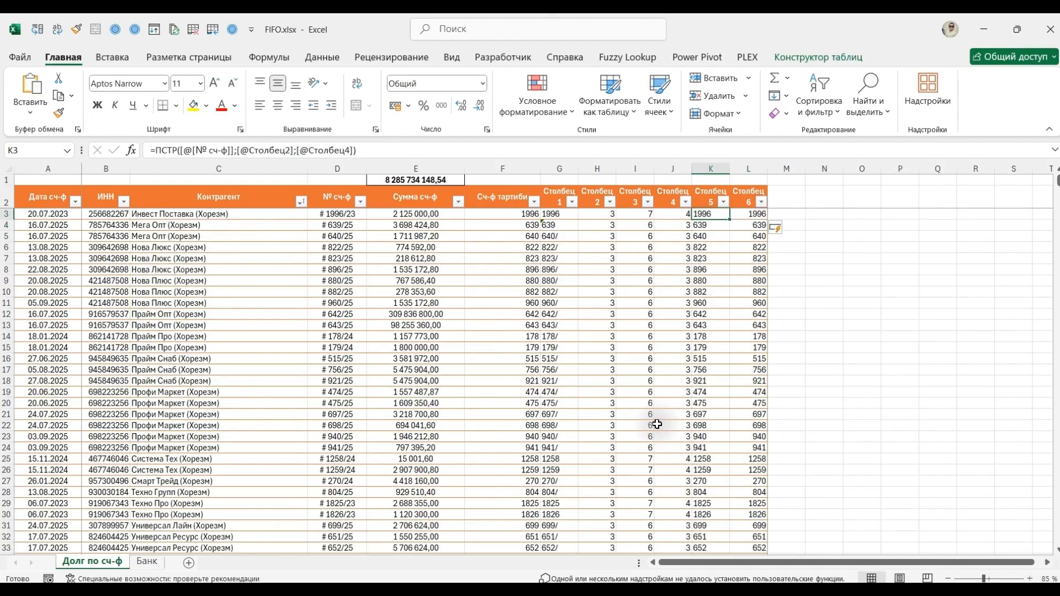
key(Left)
key(Left)
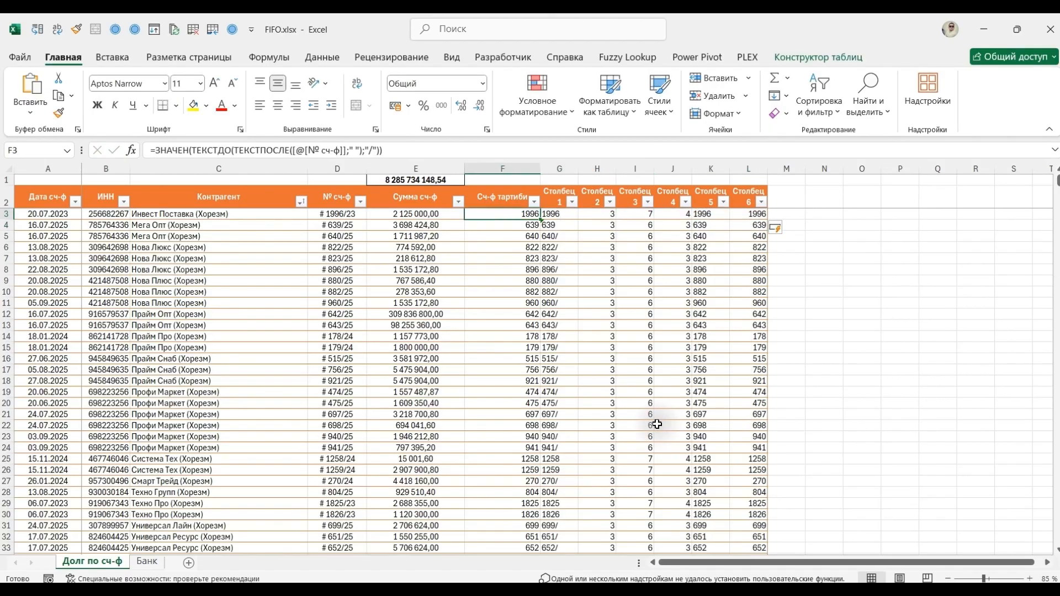
key(ctrl+space)
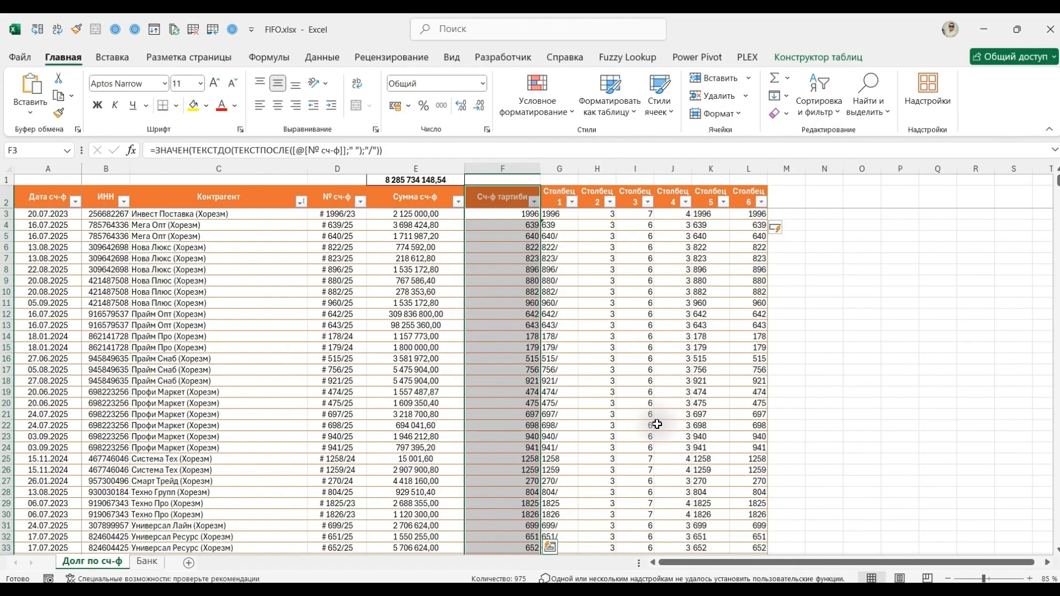
key(Right)
key(Right)
key(Right)
key(Right)
key(Right)
key(Right)
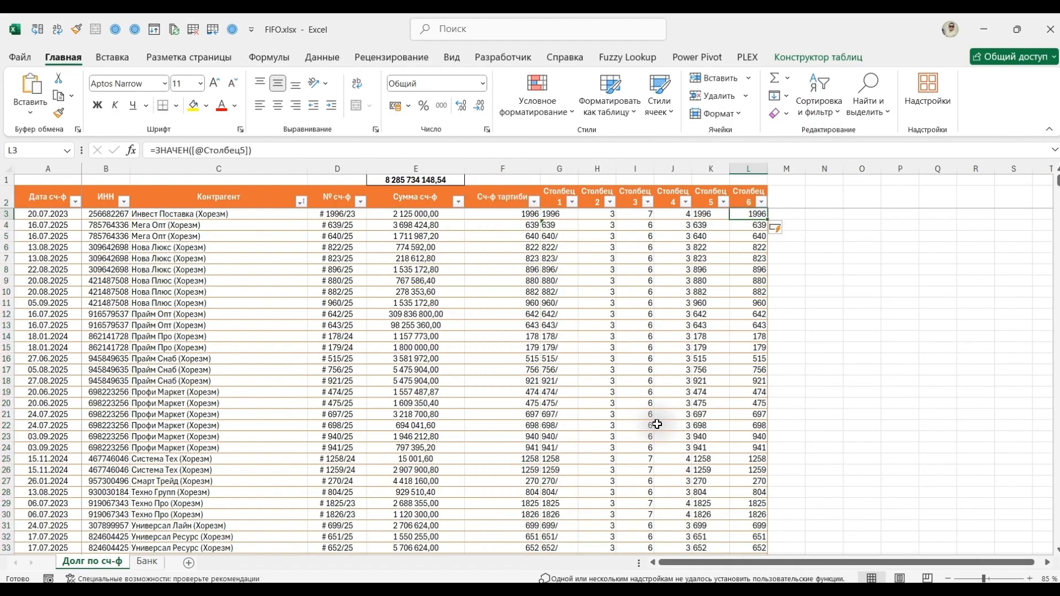
Examine which helper columns the ПСТР formula in K3 and the subtraction formula in J3 refer to.
key(Left)
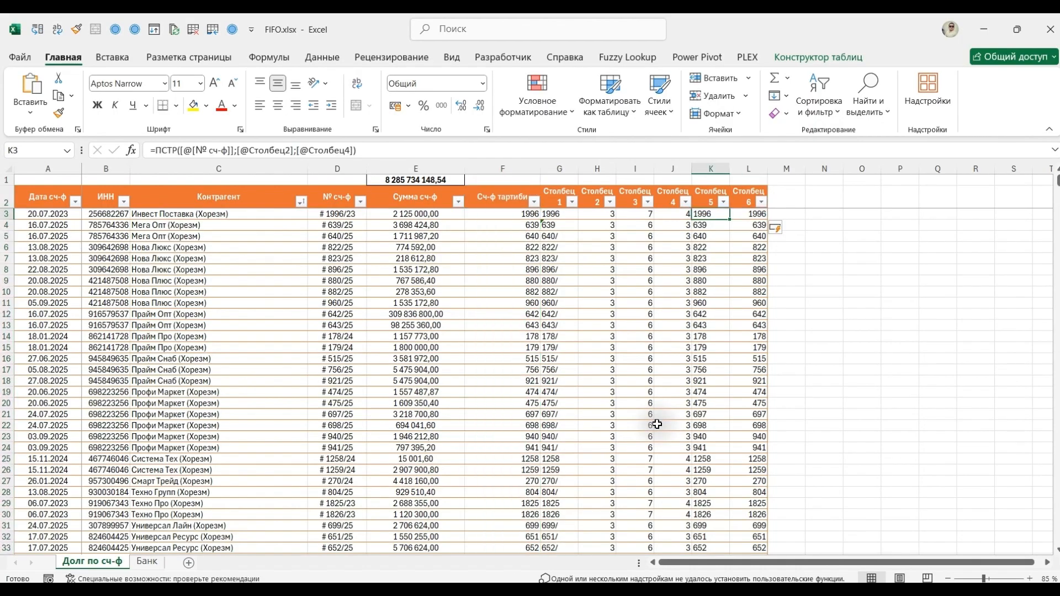
key(F2)
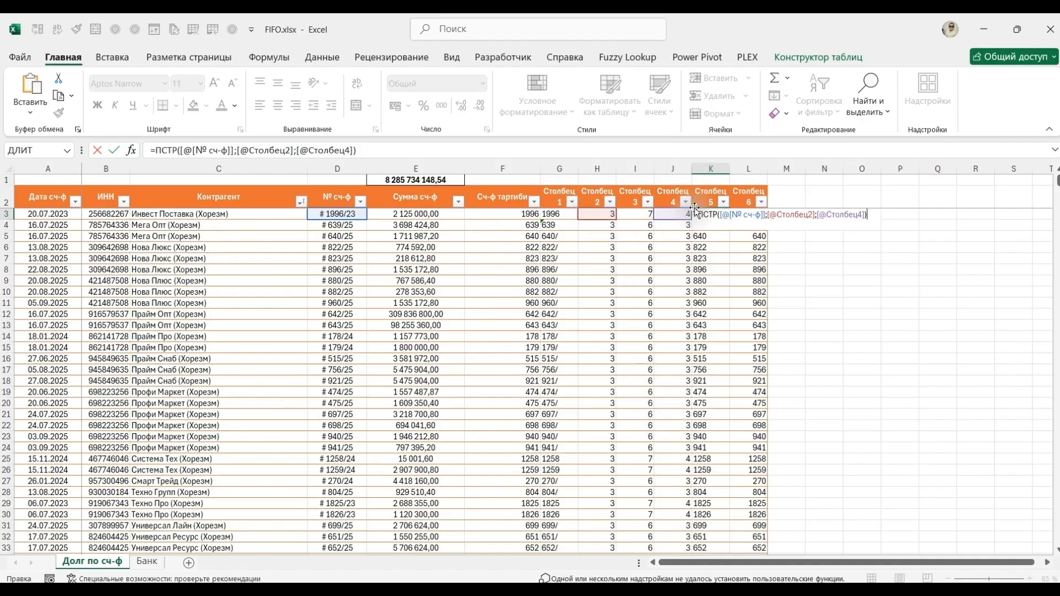
key(ctrl+Return)
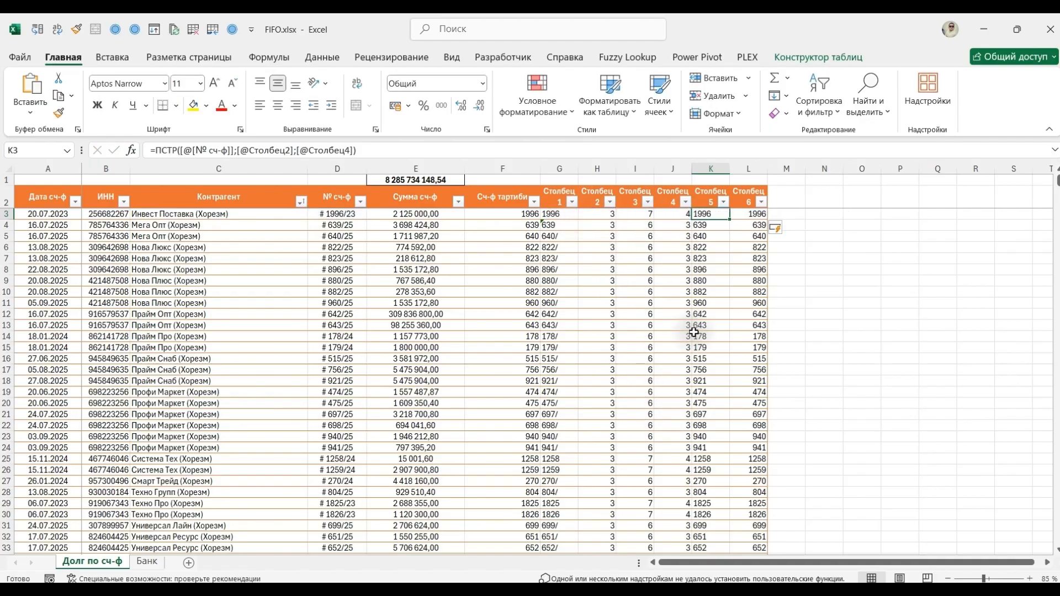
key(Left)
key(F2)
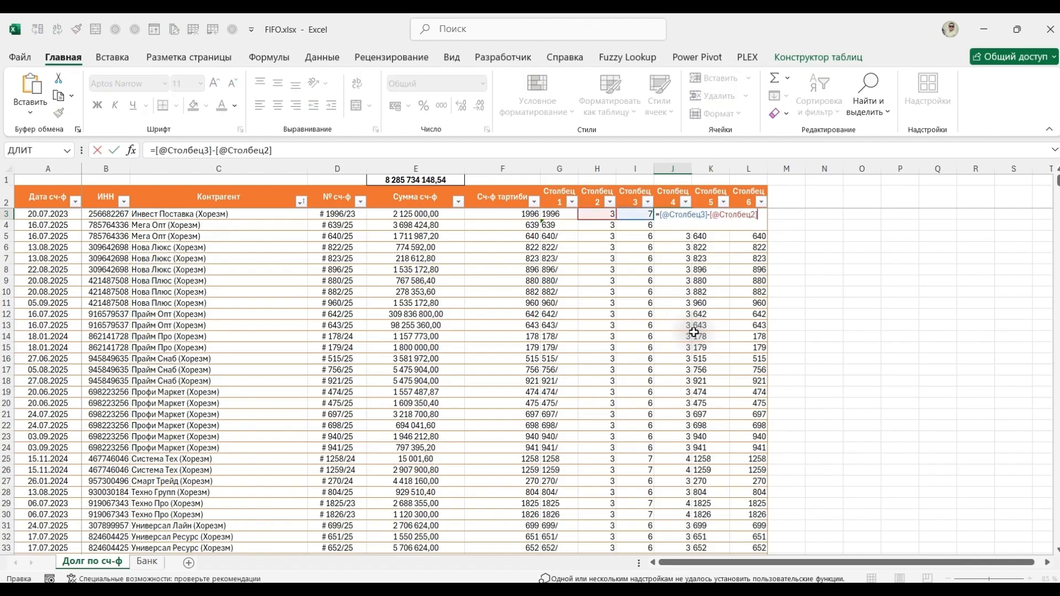
key(ctrl+Return)
key(Left)
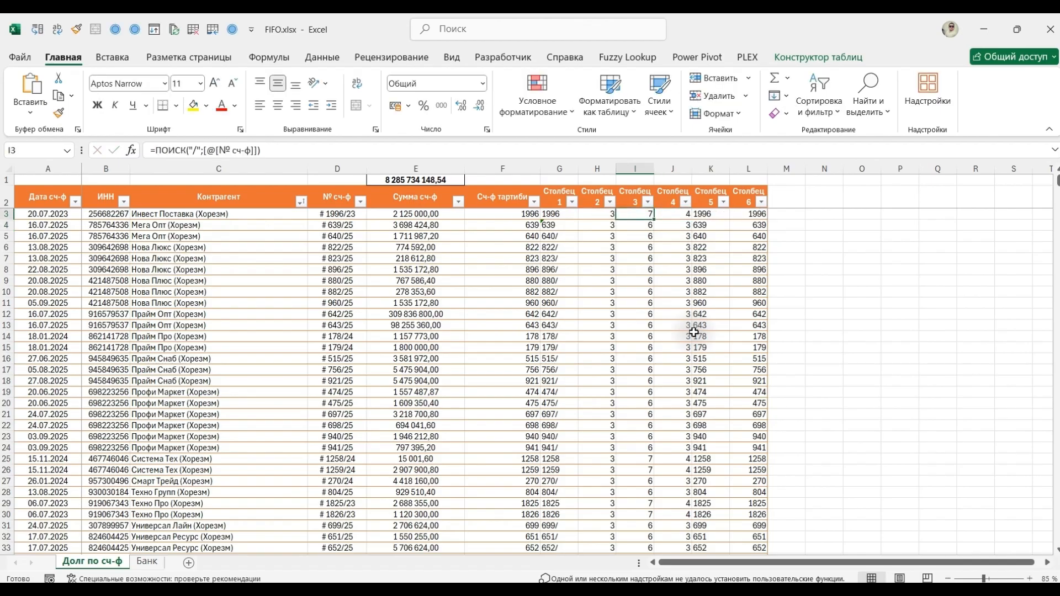
key(Right)
key(F2)
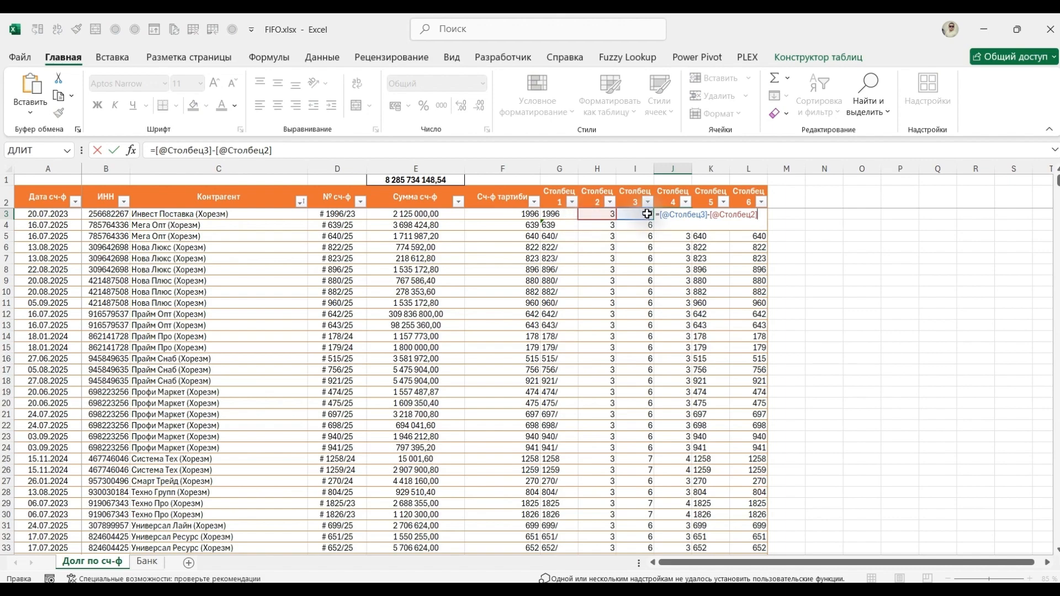
key(Escape)
key(Left)
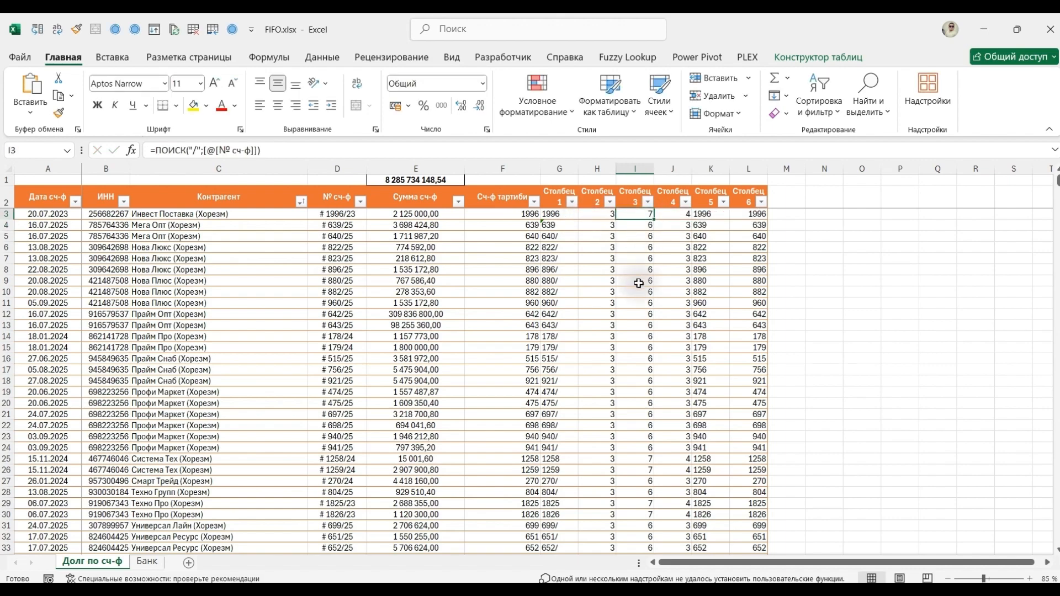
drag(276, 150, 157, 152)
key(ctrl+c)
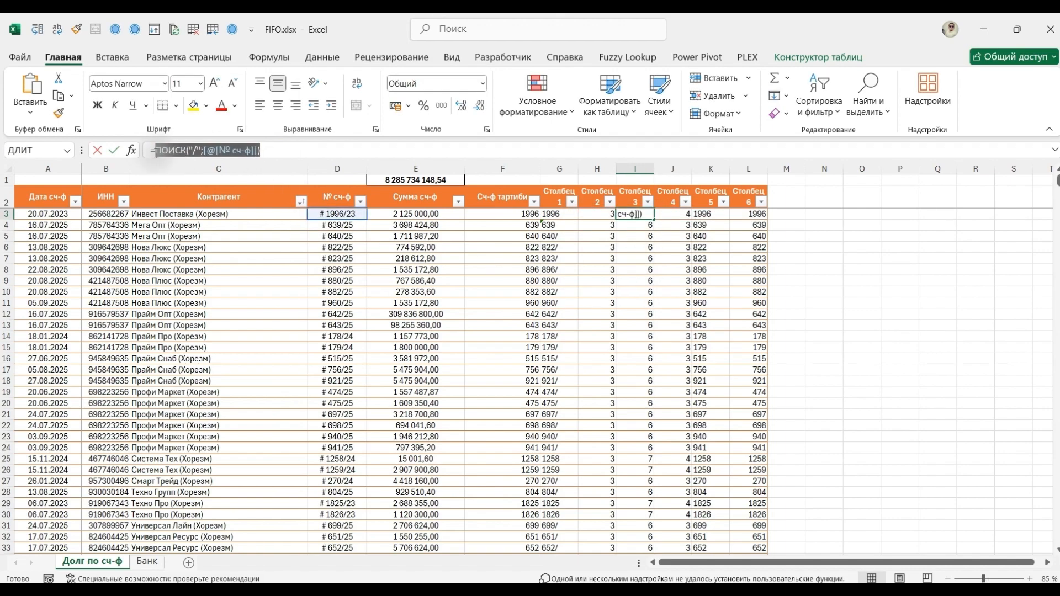
key(Tab)
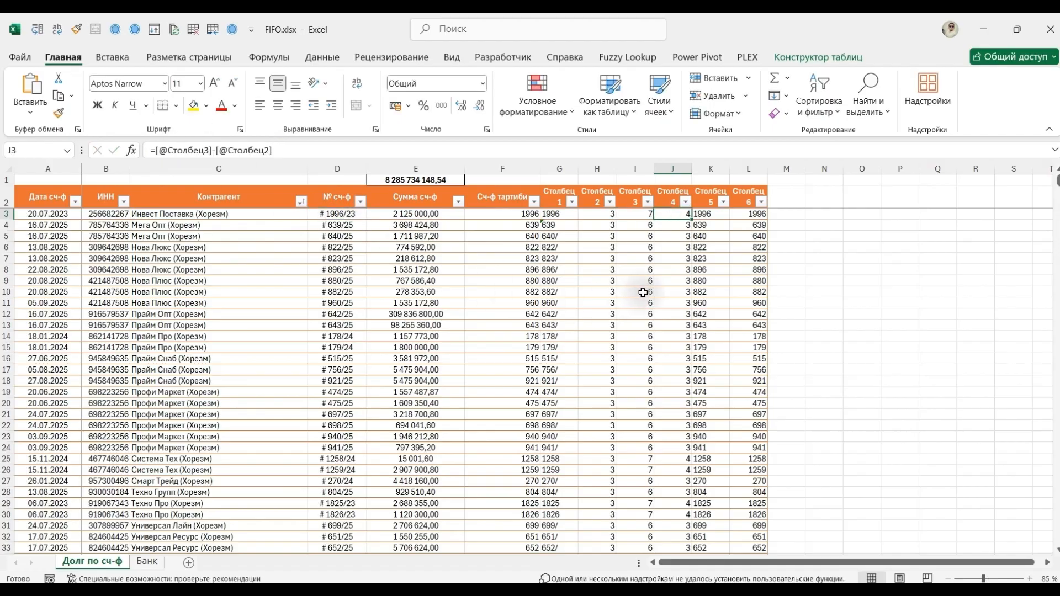
drag(272, 150, 216, 148)
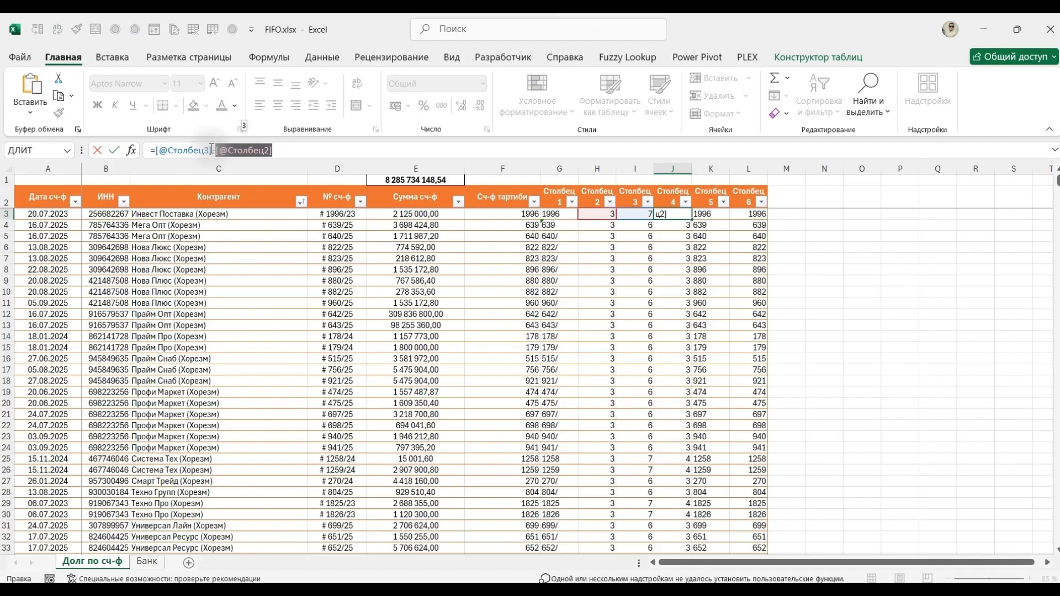
drag(212, 149, 156, 150)
key(ctrl+v)
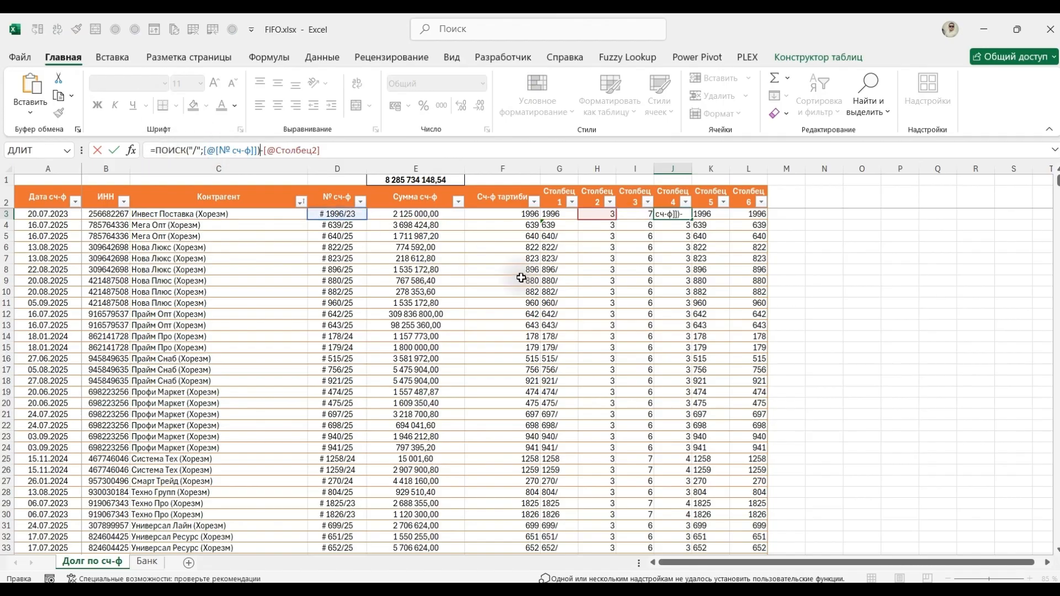
key(Tab)
Copy the expression ПОИСК(" ";[@[№ сч-ф]])+1 from the H3 formula without its equals sign.
click(668, 217)
click(608, 148)
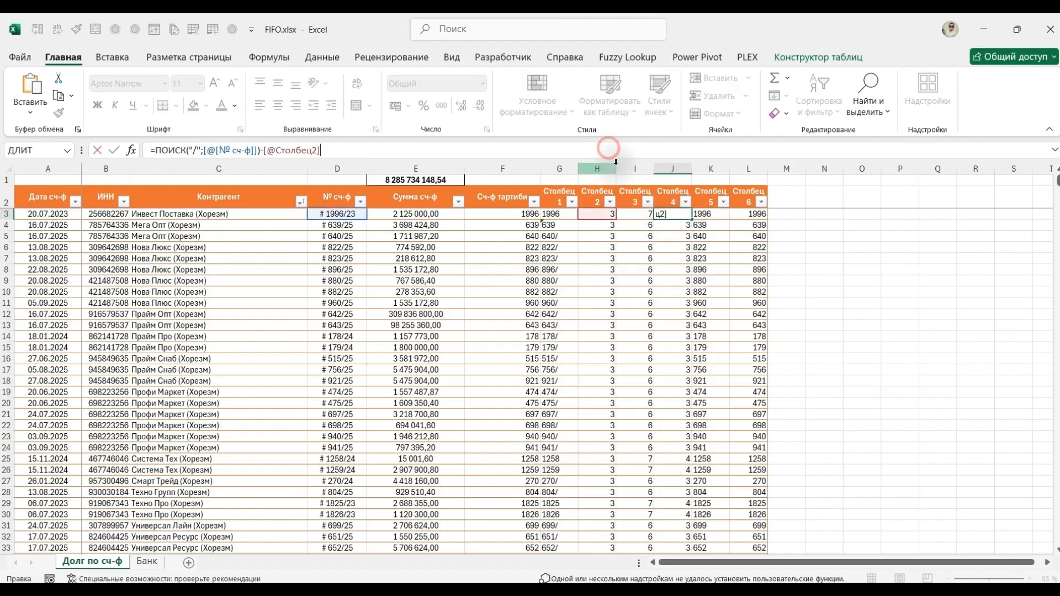
key(Escape)
click(601, 214)
drag(269, 151, 155, 150)
key(ctrl+c)
key(Tab)
key(Tab)
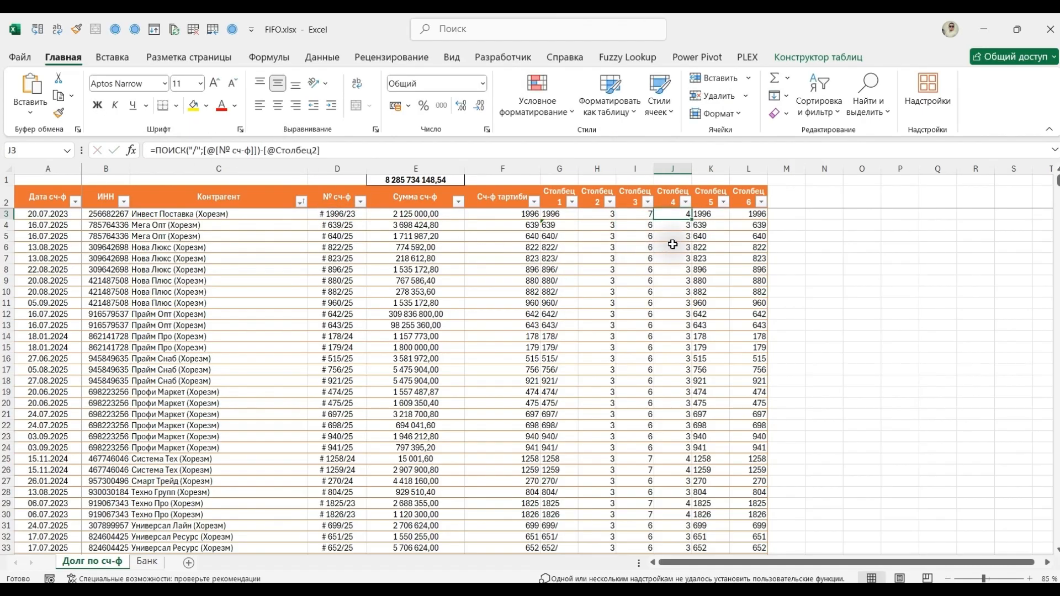
click(327, 151)
drag(327, 151, 264, 152)
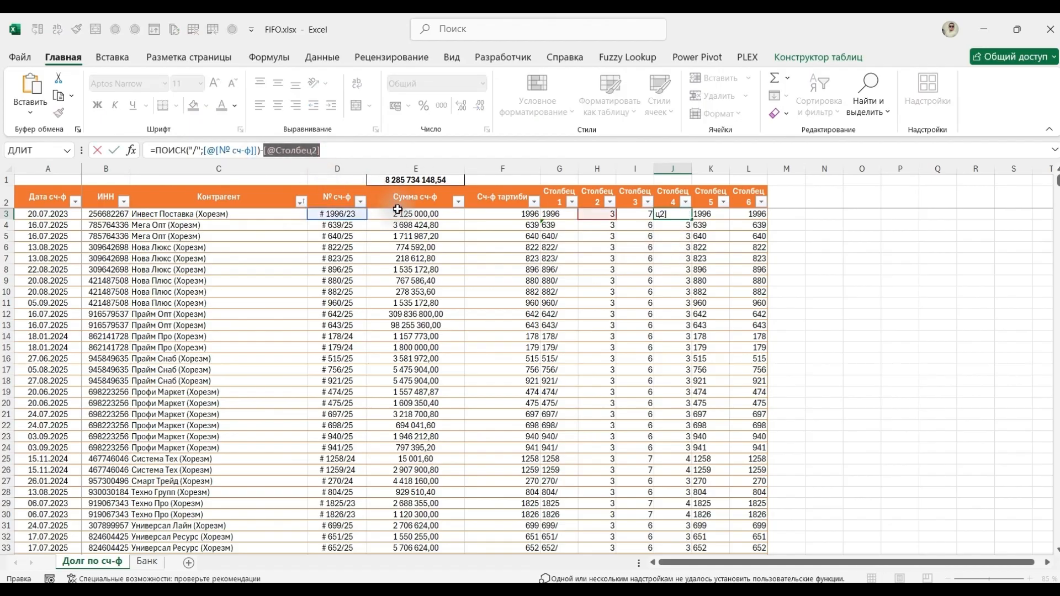
text(()
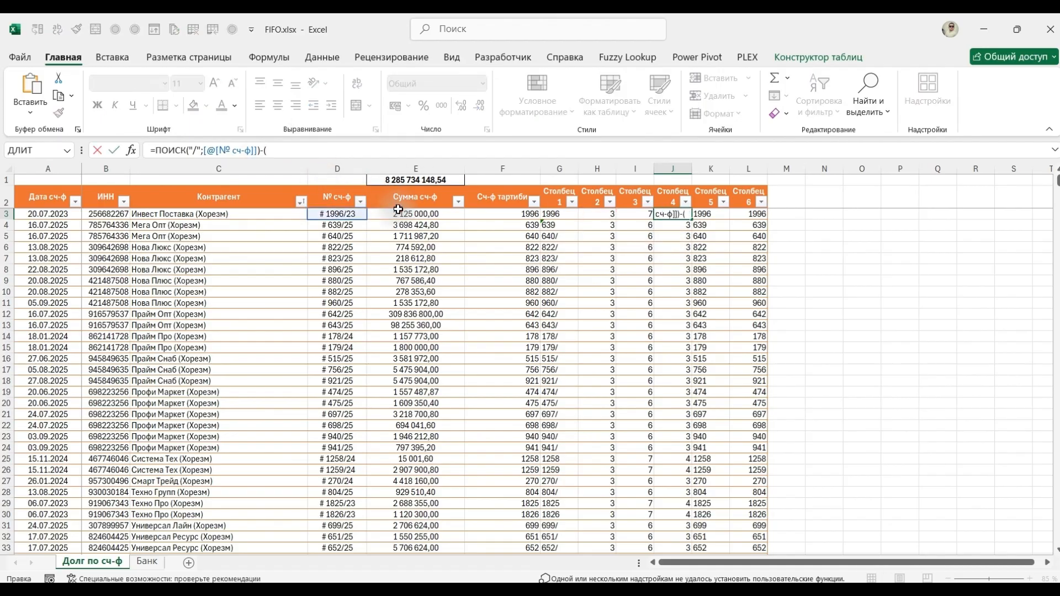
click(266, 150)
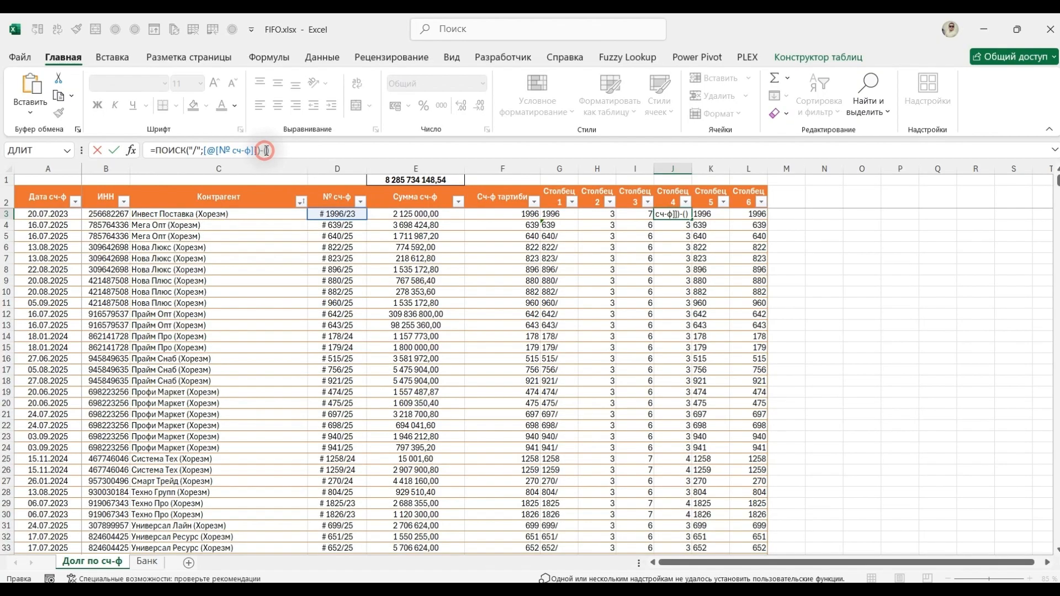
text(ПОИСК(" ";[@[№ сч-ф]])+1)
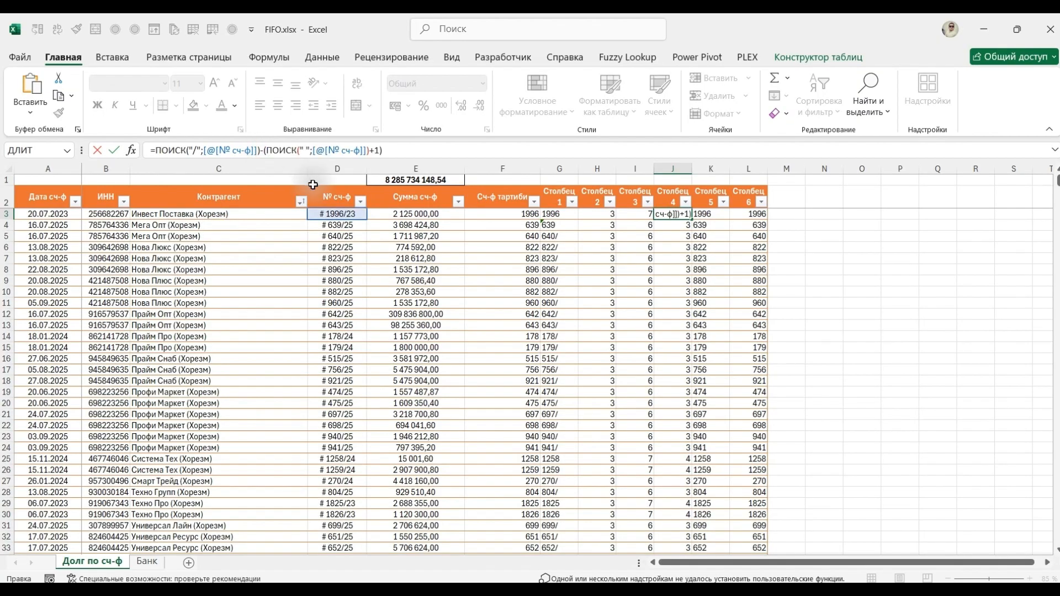
key(Return)
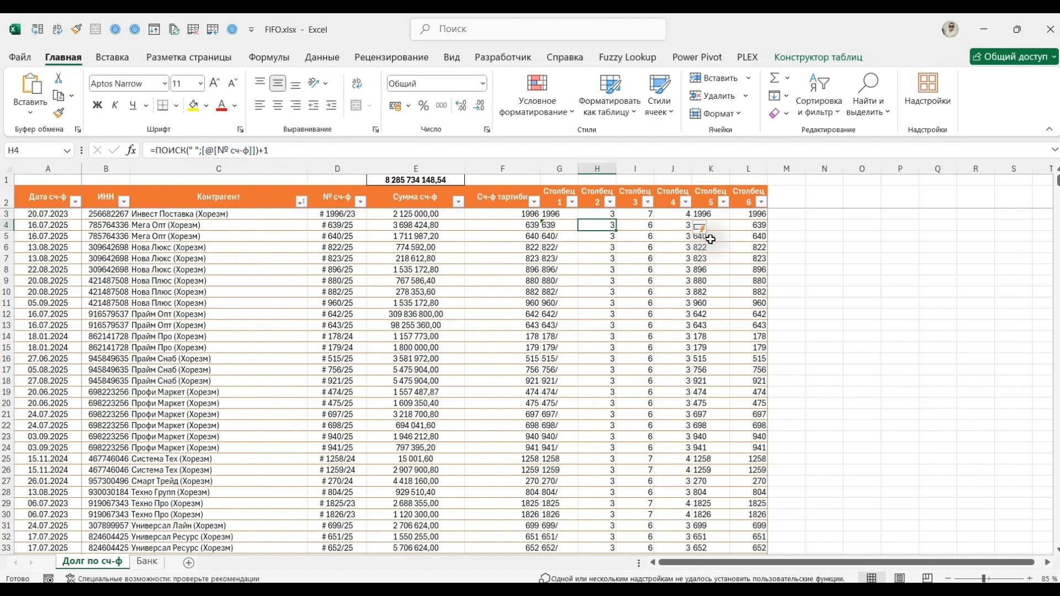
Review the merged J3 formula, helper columns H and I, and the column references in the K3 ПСТР formula.
click(679, 212)
key(F2)
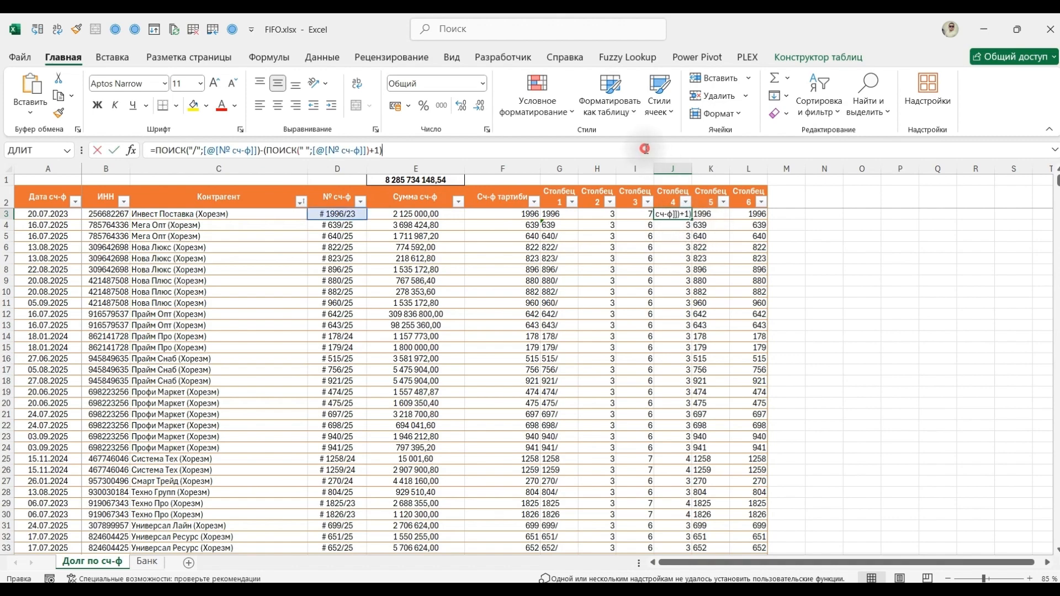
key(Escape)
drag(597, 169, 635, 168)
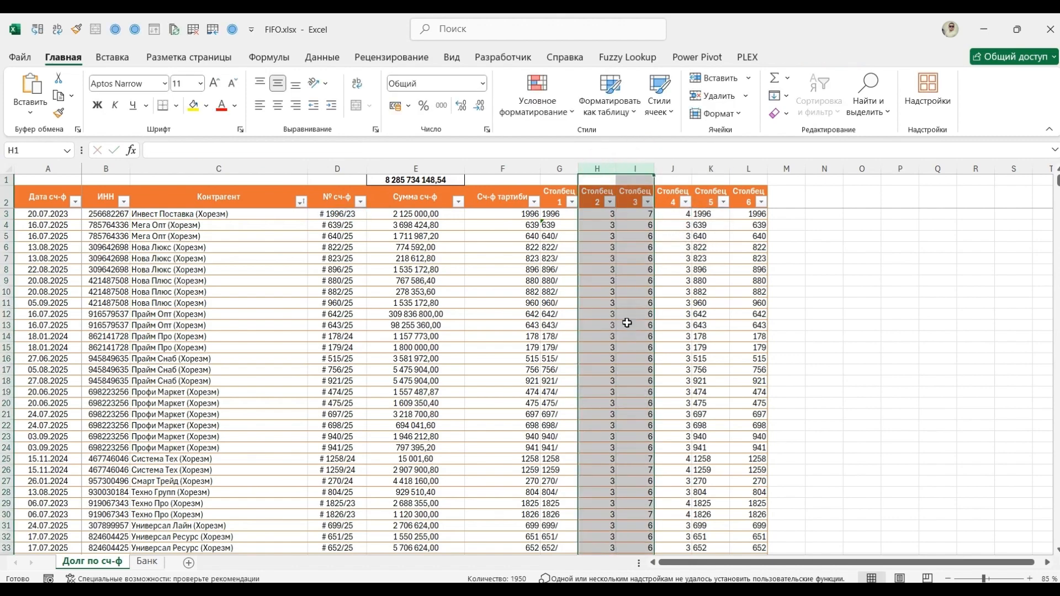
click(711, 214)
key(F2)
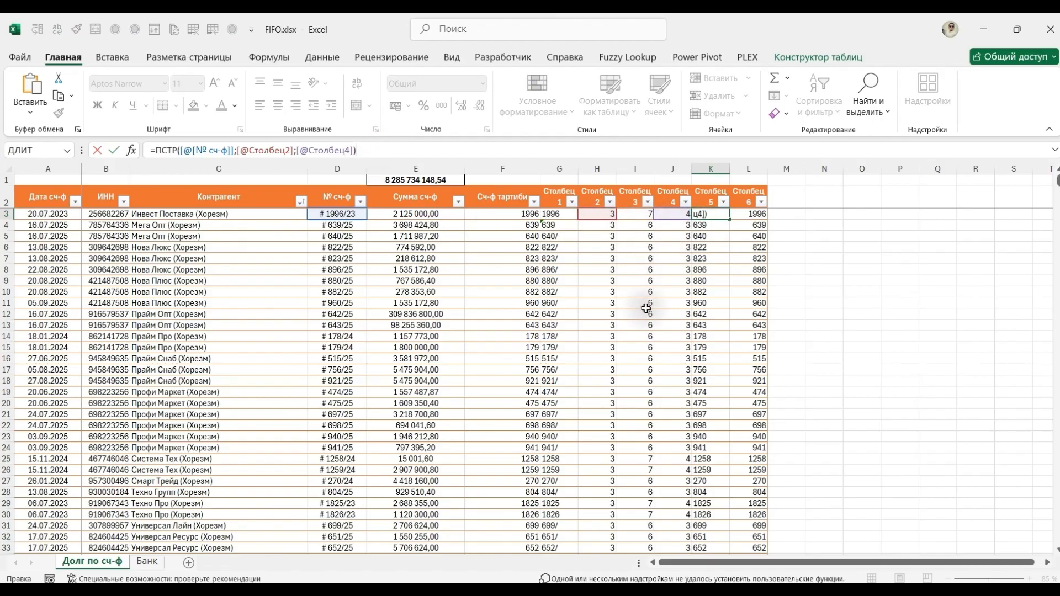
key(Escape)
key(Left)
key(Left)
key(Left)
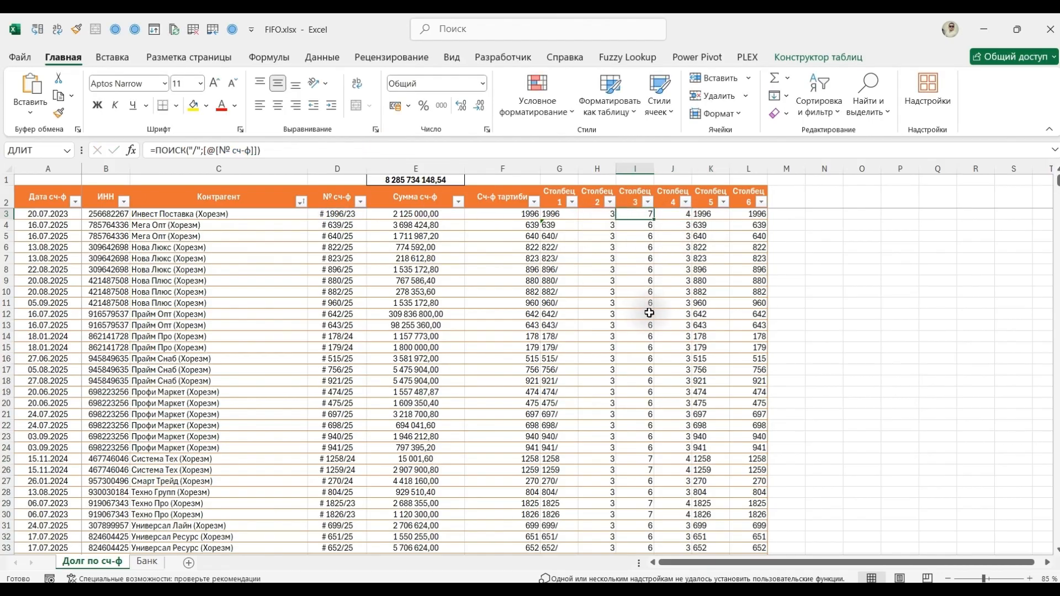
drag(270, 150, 157, 149)
key(ctrl+c)
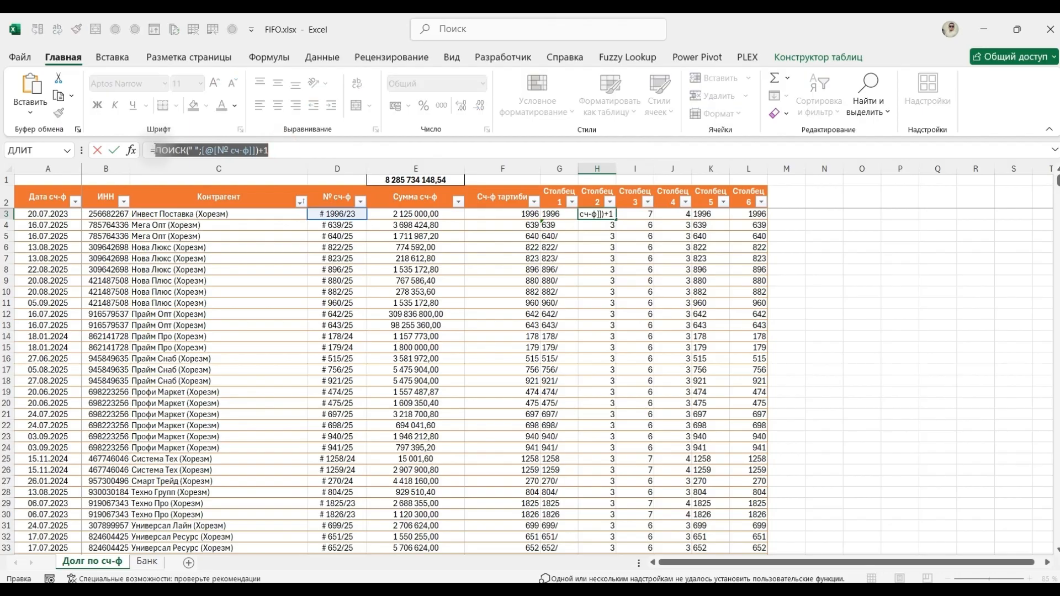
key(Escape)
key(Right)
key(Right)
key(Right)
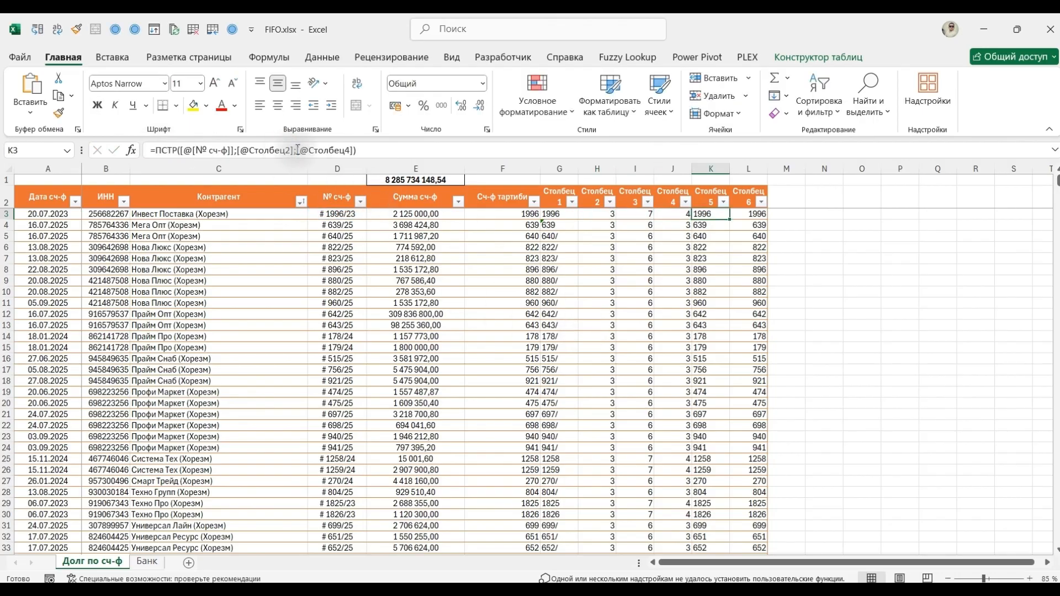
drag(293, 150, 238, 150)
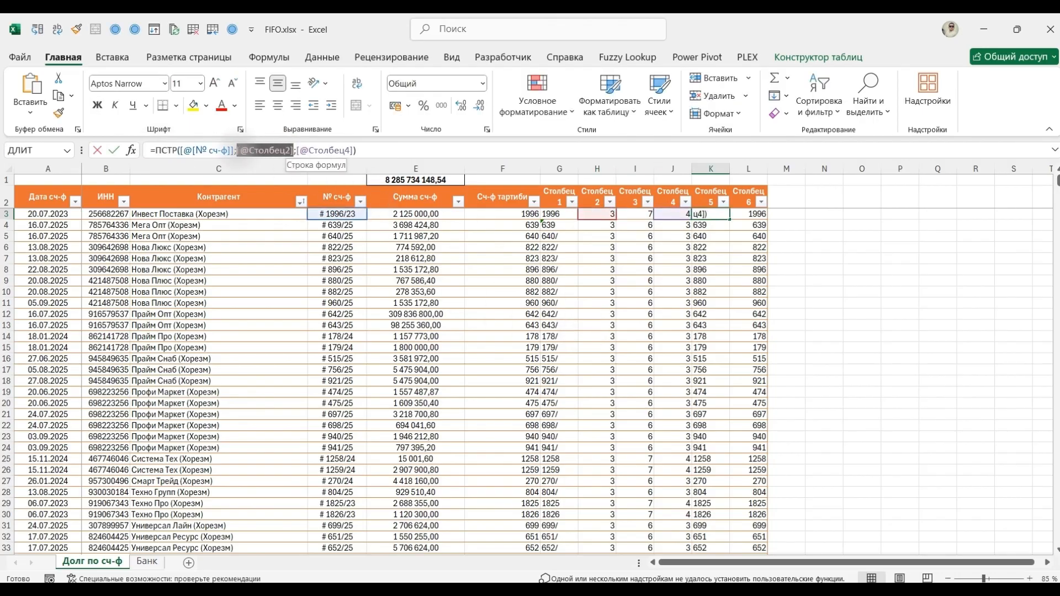
key(ctrl+v)
key(Tab)
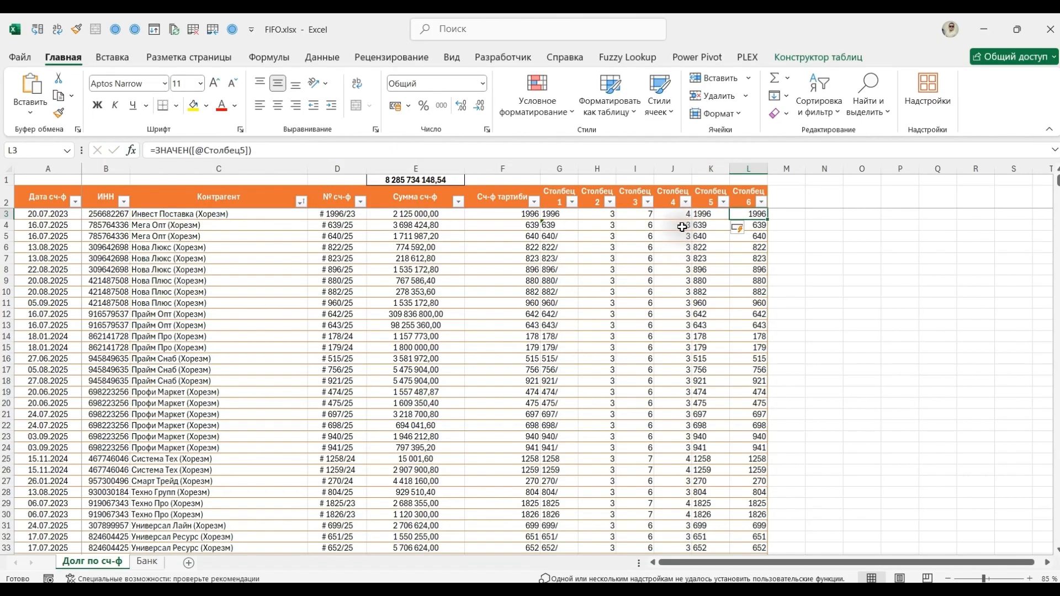
click(678, 214)
click(404, 148)
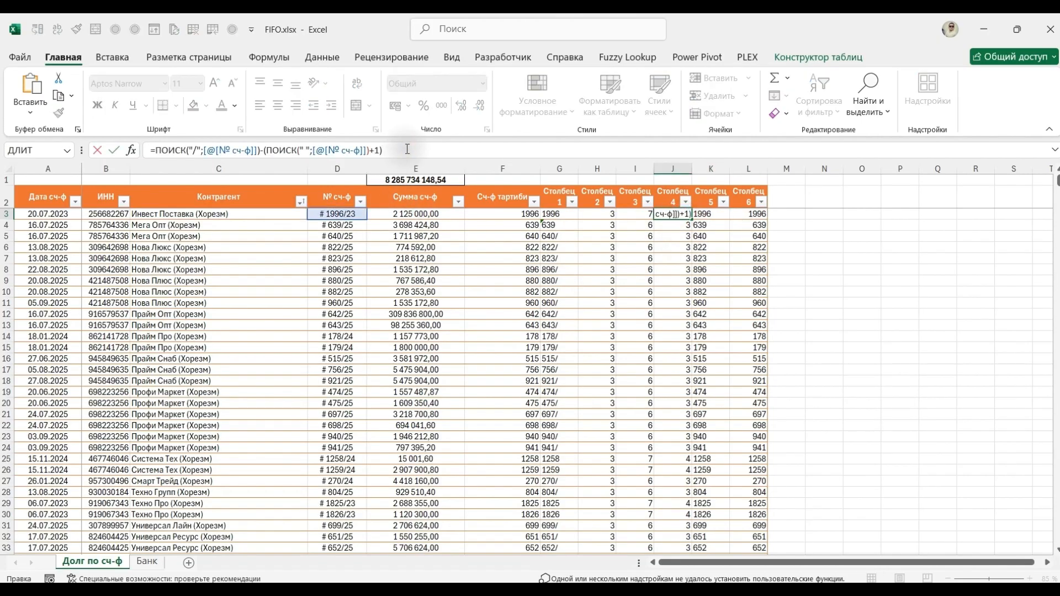
key(Tab)
click(407, 150)
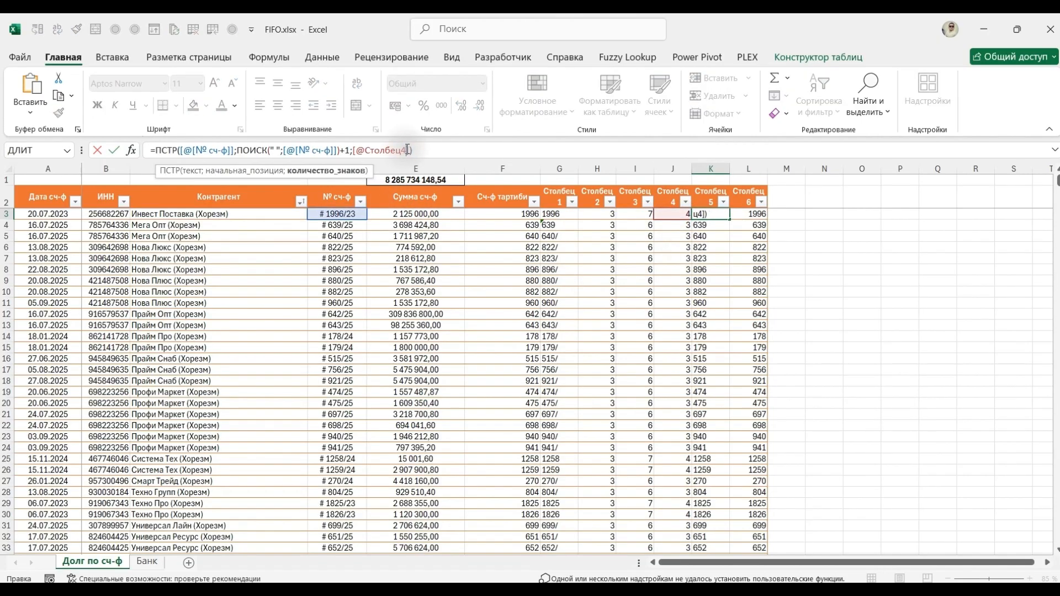
key(shift+Tab)
drag(419, 148, 153, 149)
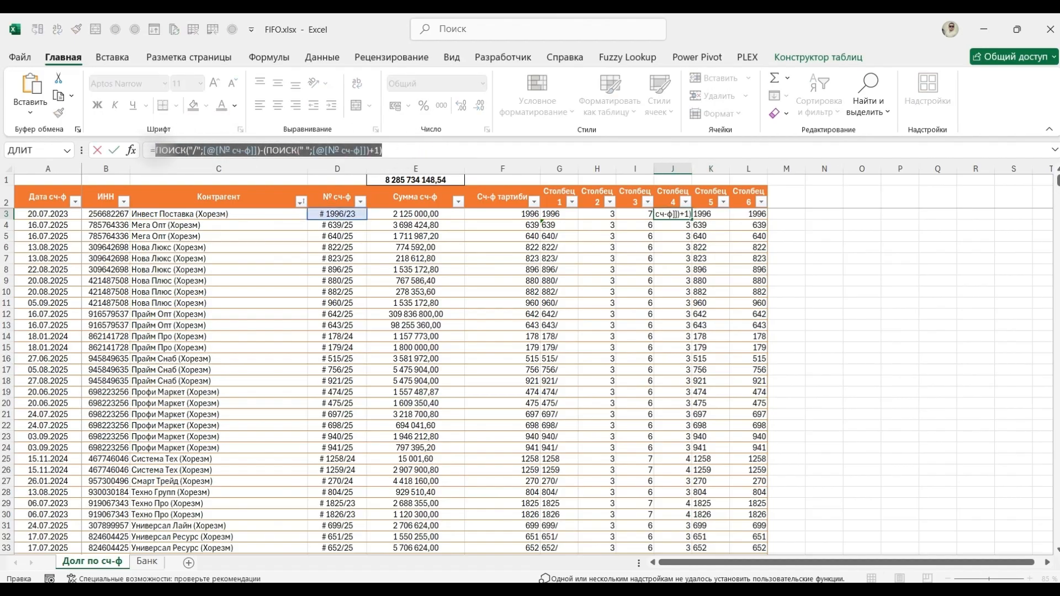
key(Tab)
click(438, 148)
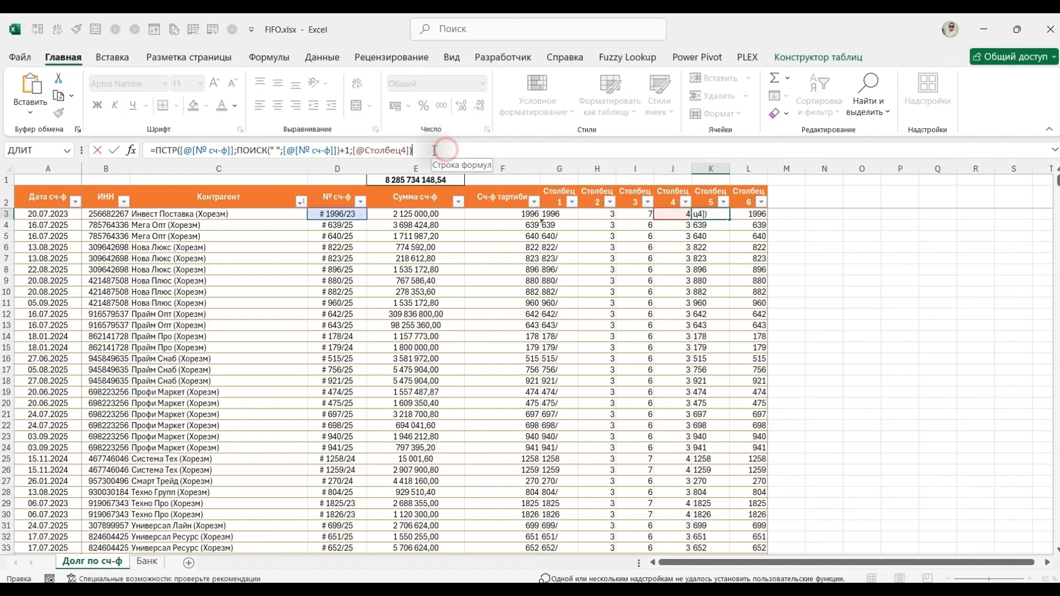
drag(410, 149, 354, 149)
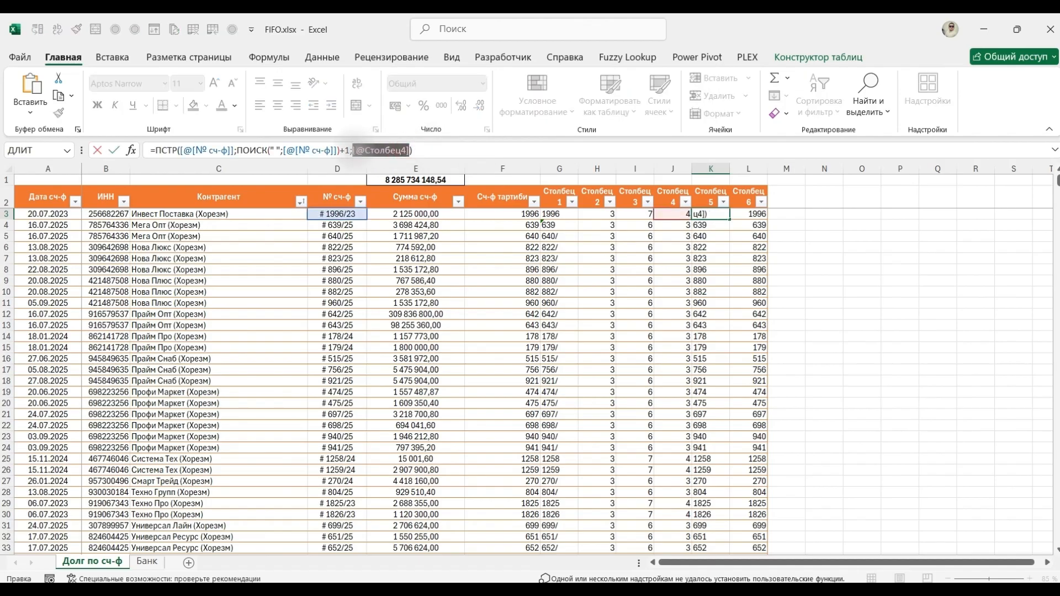
text(ПОИСК("/";[@[№ сч-ф]])-(ПОИСК(" ";[@[№ сч-ф]])+1))
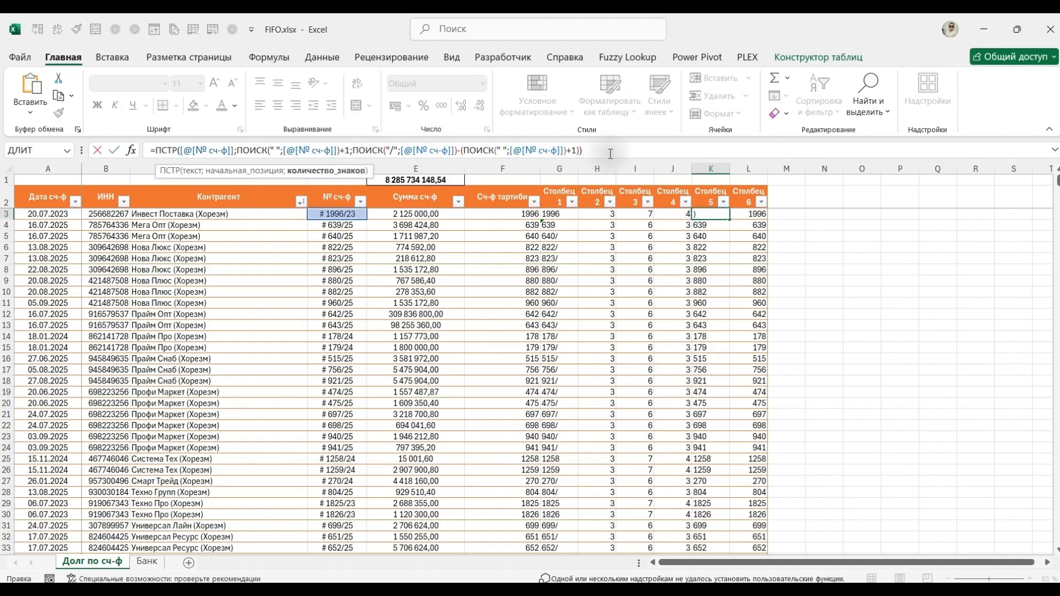
key(ctrl+Return)
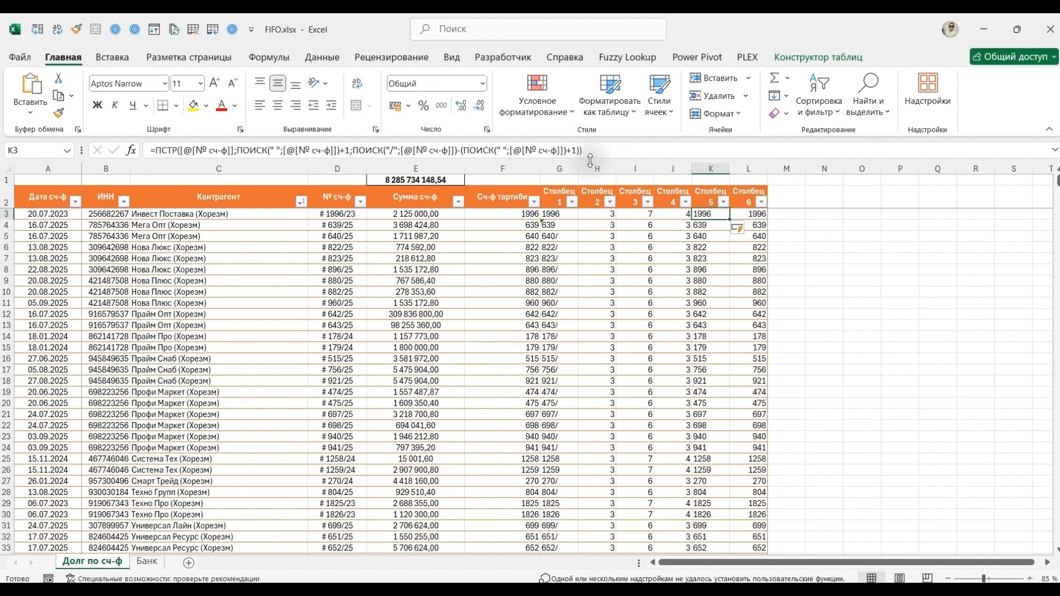
click(590, 157)
drag(621, 150, 152, 153)
key(ctrl+c)
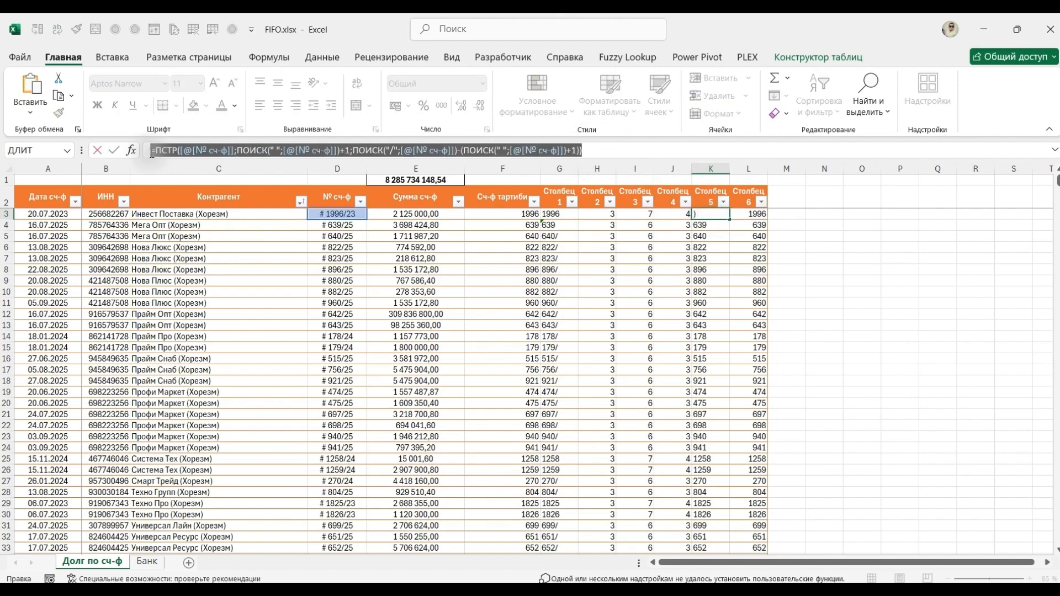
key(Tab)
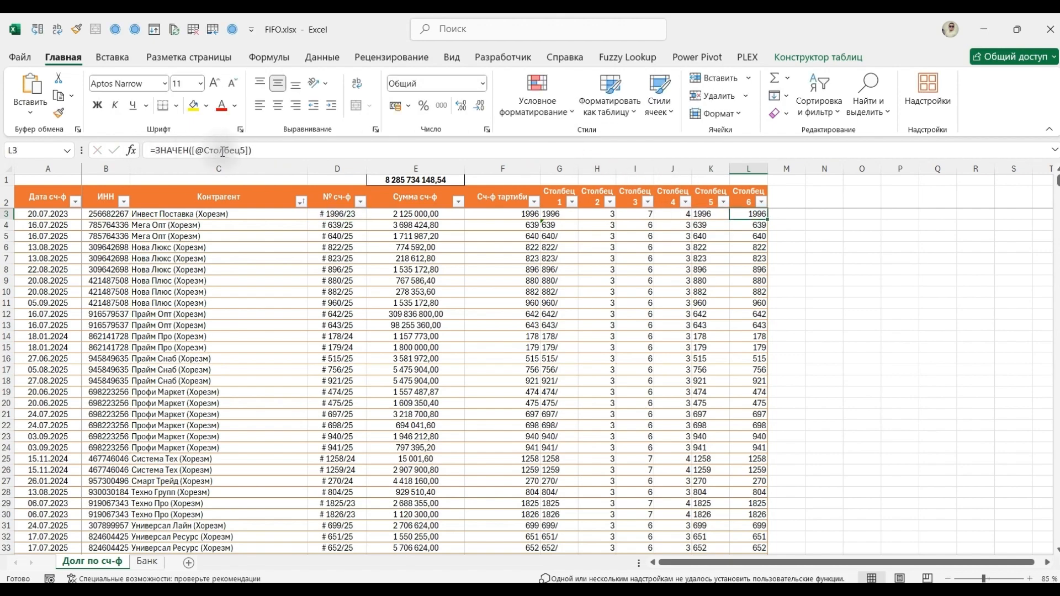
click(353, 151)
mouse_move(247, 150)
mouse_down()
mouse_move(193, 150)
mouse_move(249, 152)
mouse_up()
click(191, 150)
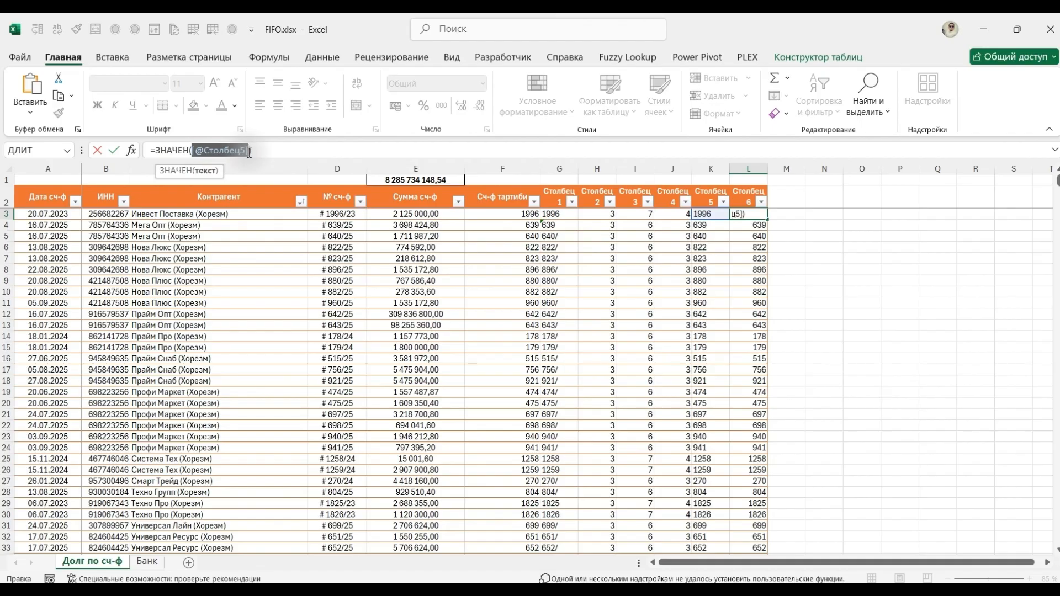
key(ctrl+v)
key(Return)
Delete the helper columns G through K, leaving only the merged ЗНАЧЕН formula column.
key(Left)
key(Left)
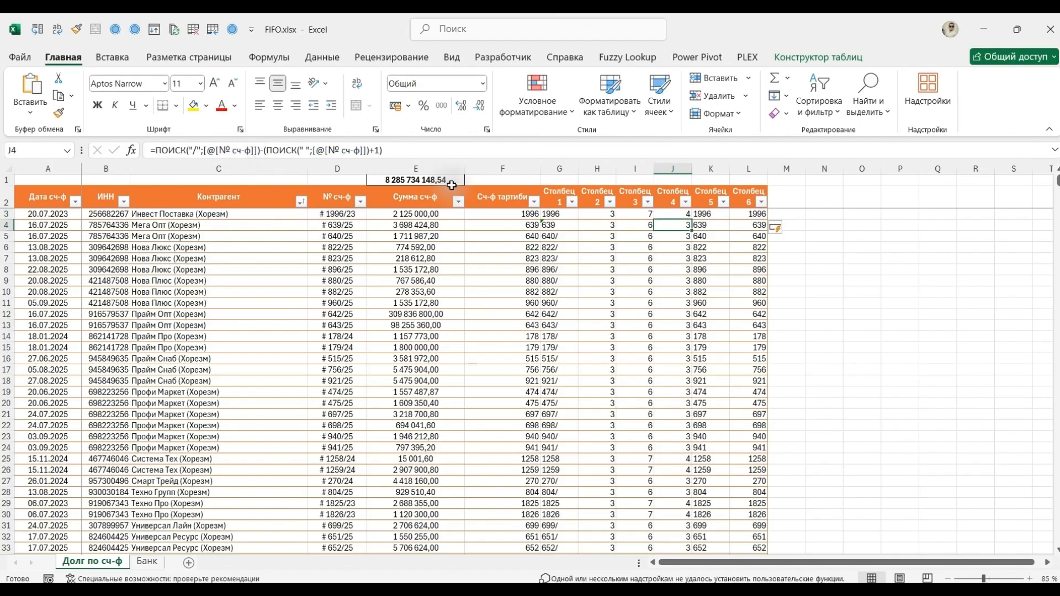
drag(708, 171, 565, 171)
key(ctrl+minus)
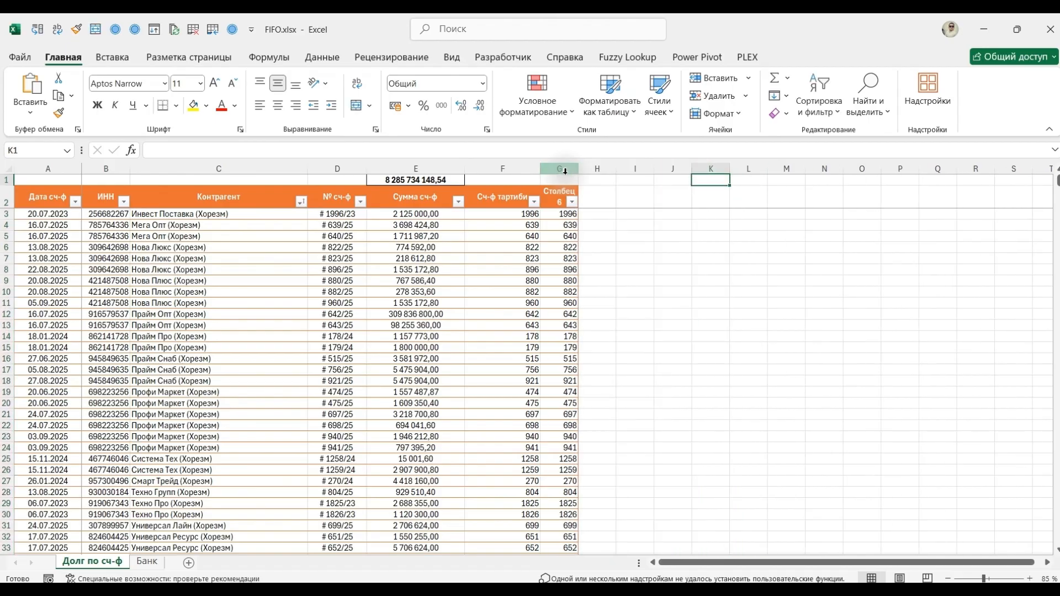
Copy the Сч-ф тартиби header from F2 onto the Столбец6 header in G2.
key(Left)
key(ctrl+c)
key(Right)
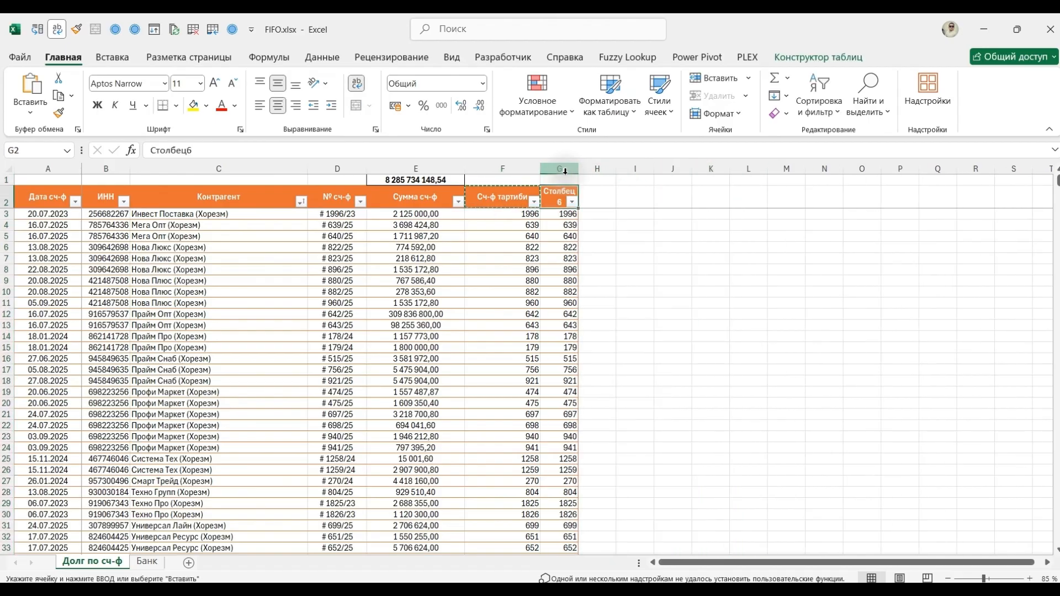
key(ctrl+v)
Autofit the width of column G to its contents.
click(565, 171)
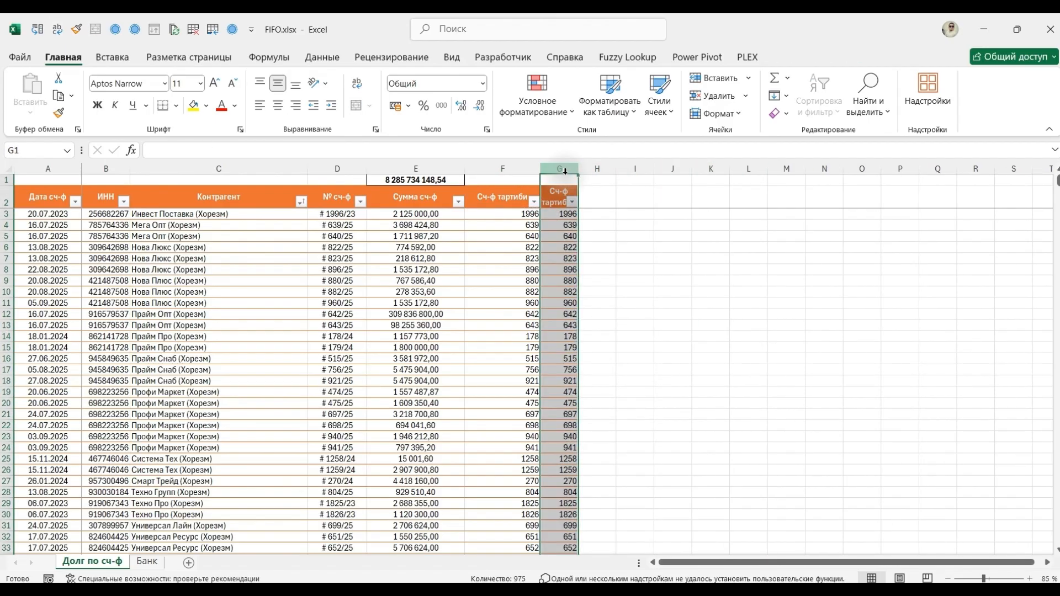
key(alt+h)
key(o)
key(i)
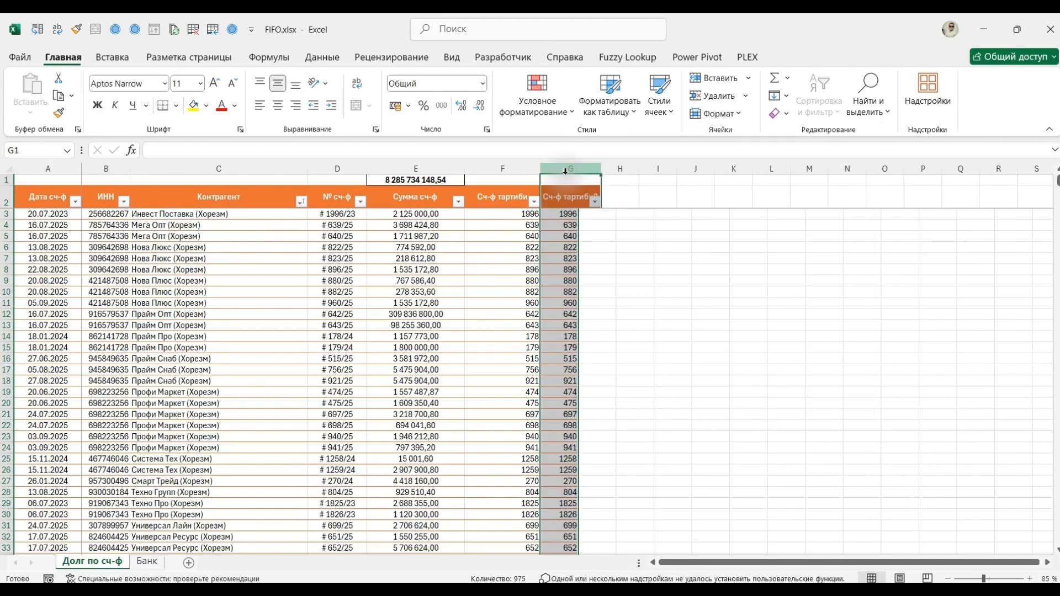
key(Right)
key(Left)
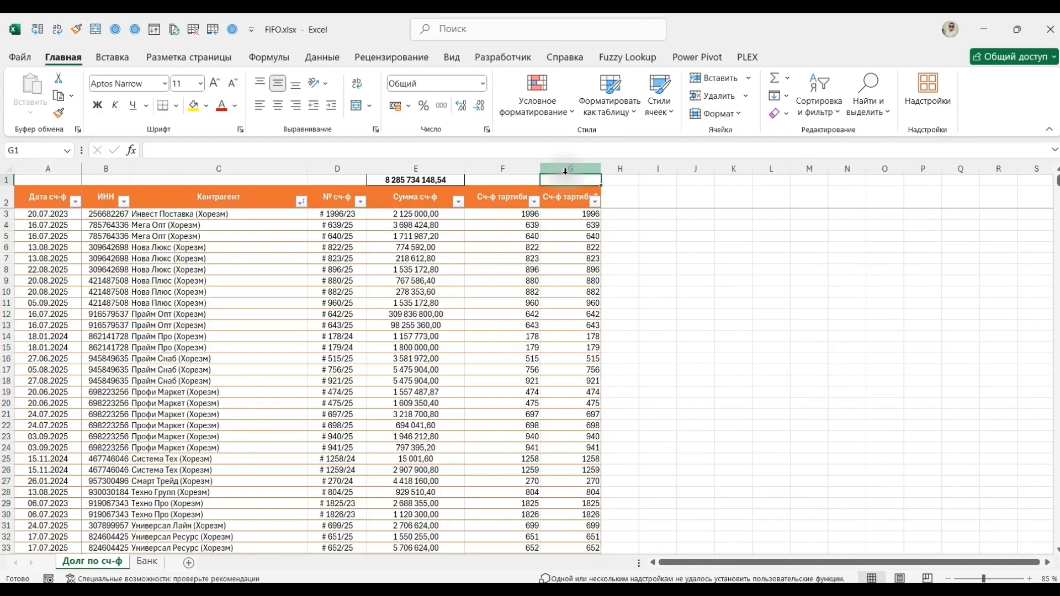
Turn off text wrapping for the table's header cells A2:G2.
key(Down)
key(ctrl+shift+Left)
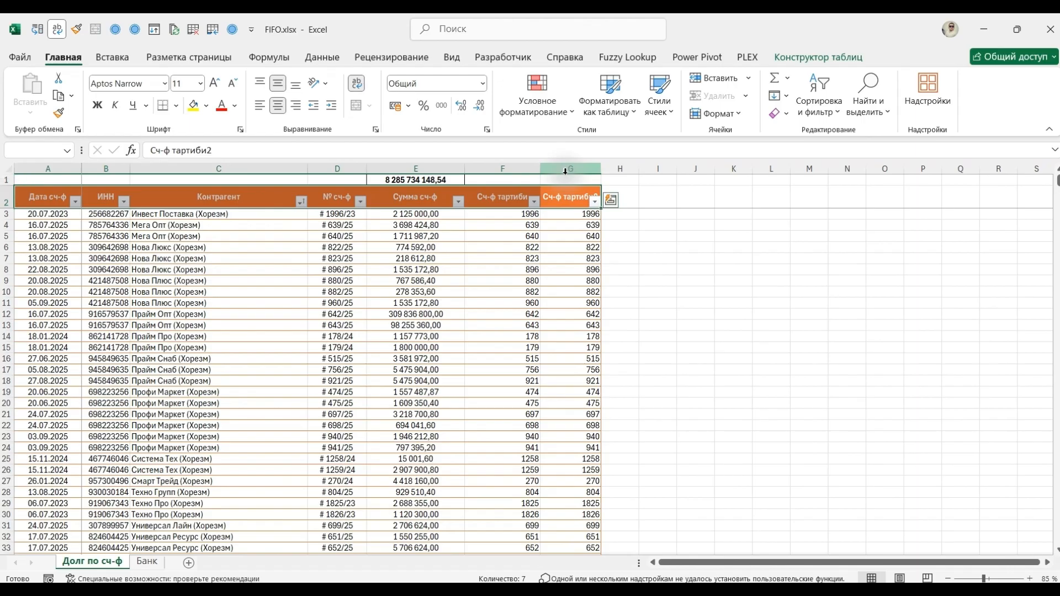
key(alt+2)
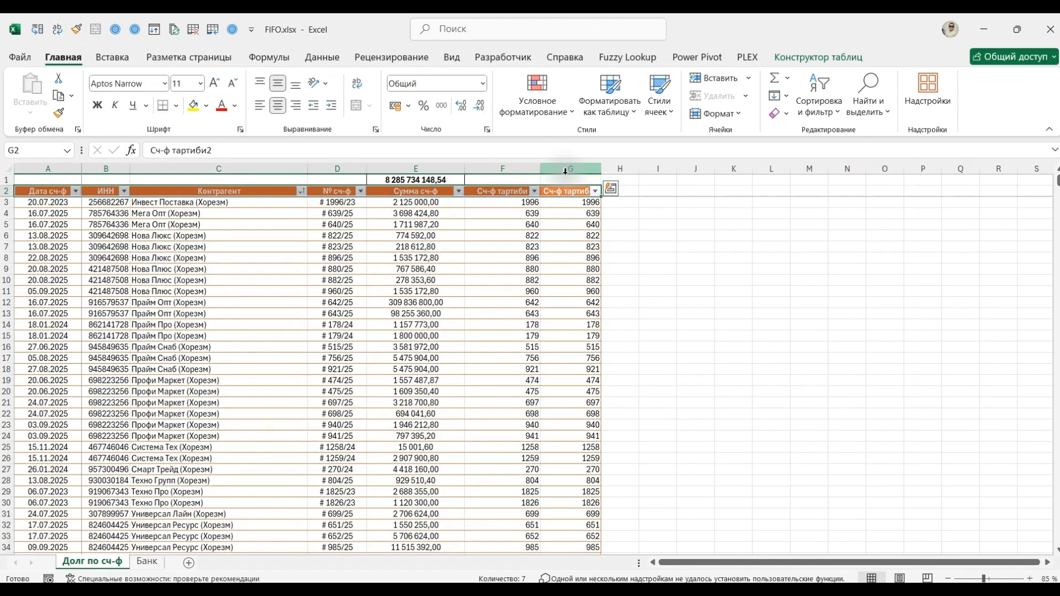
Compare the ТЕКСТДО/ТЕКСТПОСЛЕ formula in F3 with the merged ПСТР/ПОИСК formula in G3.
key(Right)
key(Down)
key(Left)
key(Left)
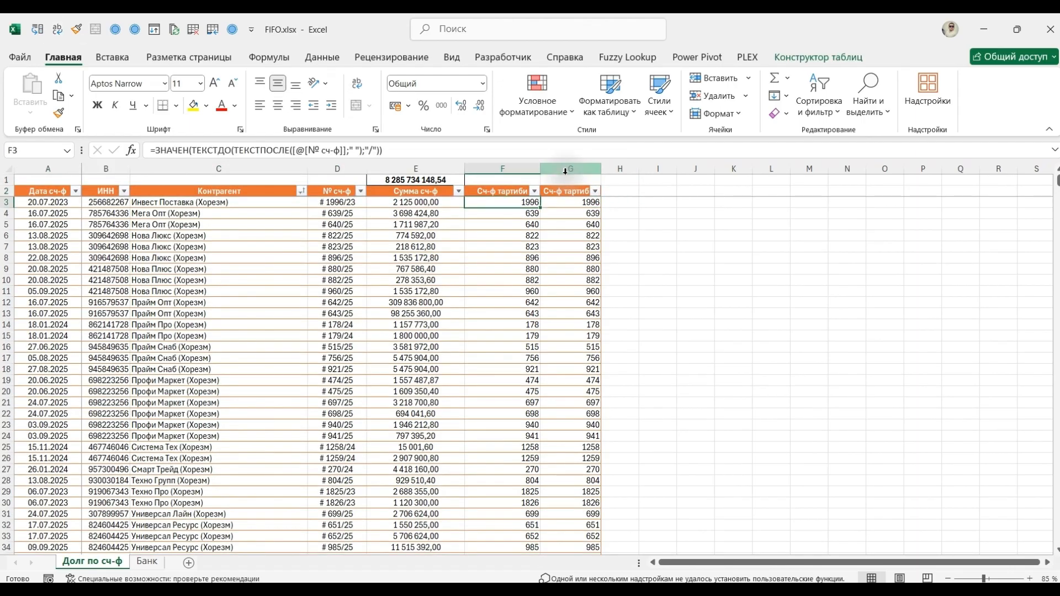
key(Right)
key(Left)
key(Right)
key(Left)
key(Right)
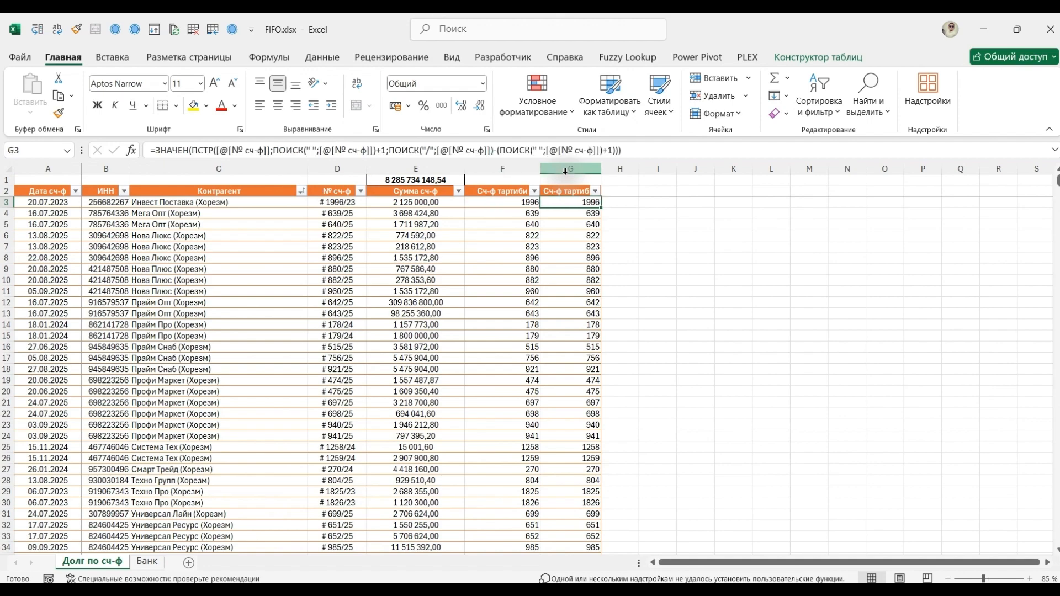
key(Right)
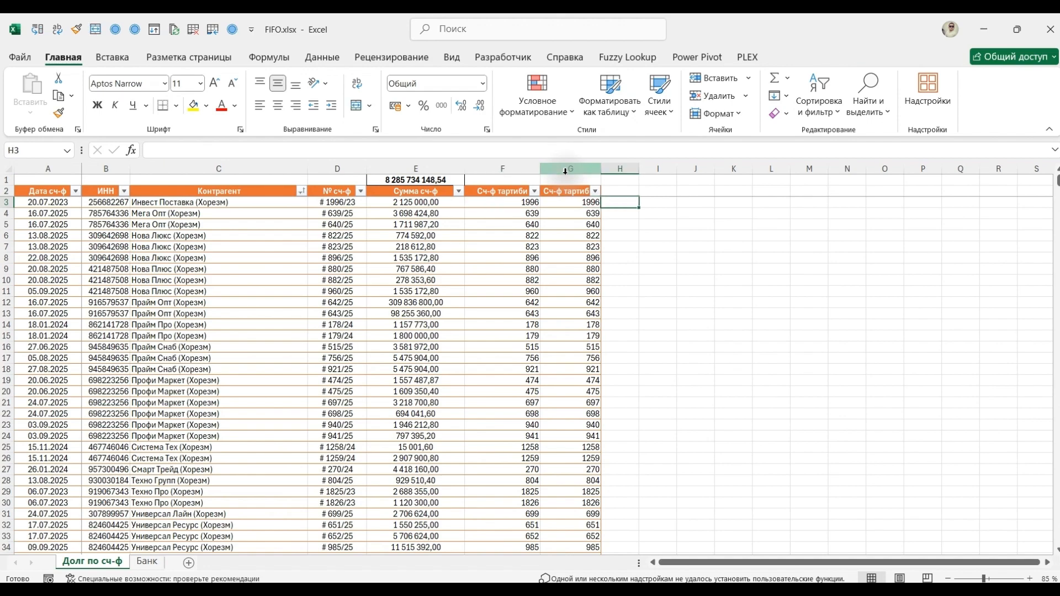